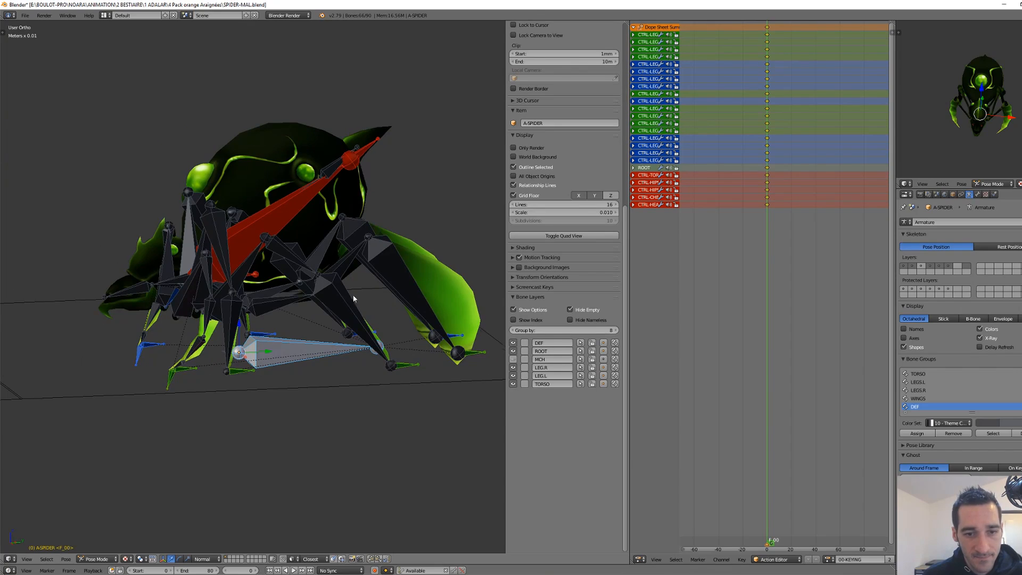
# Examine the spider mesh in Edit Mode with all its geometry selected, isolate it briefly, and leave Edit Mode.
pyautogui.moveTo(354, 299); pyautogui.dragTo(355, 280, button='middle')
pyautogui.rightClick(291, 175)
pyautogui.press('Tab')
pyautogui.moveTo(348, 238); pyautogui.dragTo(330, 261, button='middle')
pyautogui.press('a')
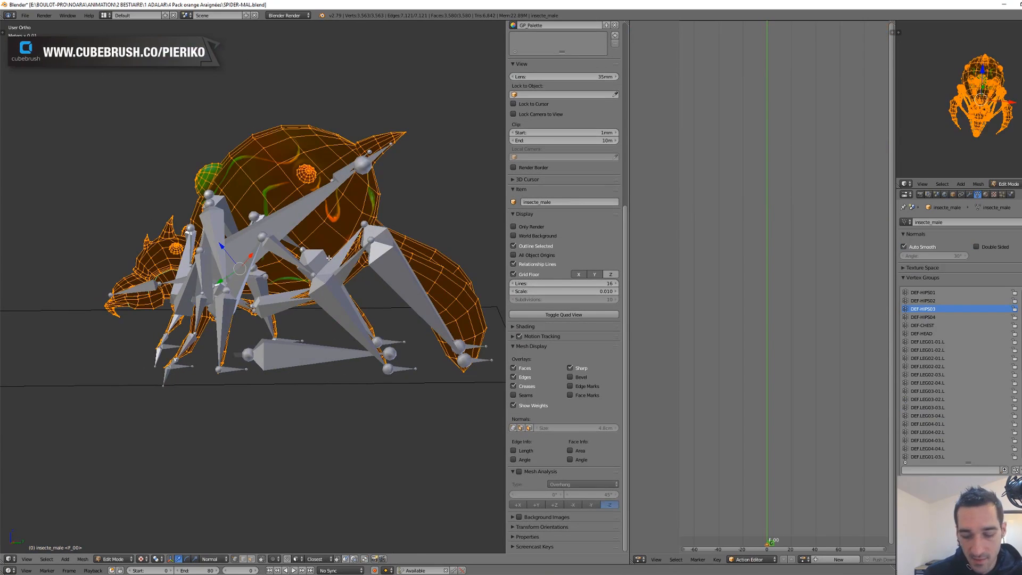
pyautogui.press('KP_Divide')
pyautogui.press('KP_Divide')
pyautogui.moveTo(289, 331)
pyautogui.mouseDown(button='middle')
pyautogui.moveTo(336, 336)
pyautogui.moveTo(335, 345)
pyautogui.moveTo(296, 347)
pyautogui.mouseUp(button='middle')
pyautogui.press('Tab')
# Isolate the armature's DEF bone layer to examine the deformation bones, and turn on the TORSO, LEG.L and LEG.R layers.
pyautogui.rightClick(337, 310)
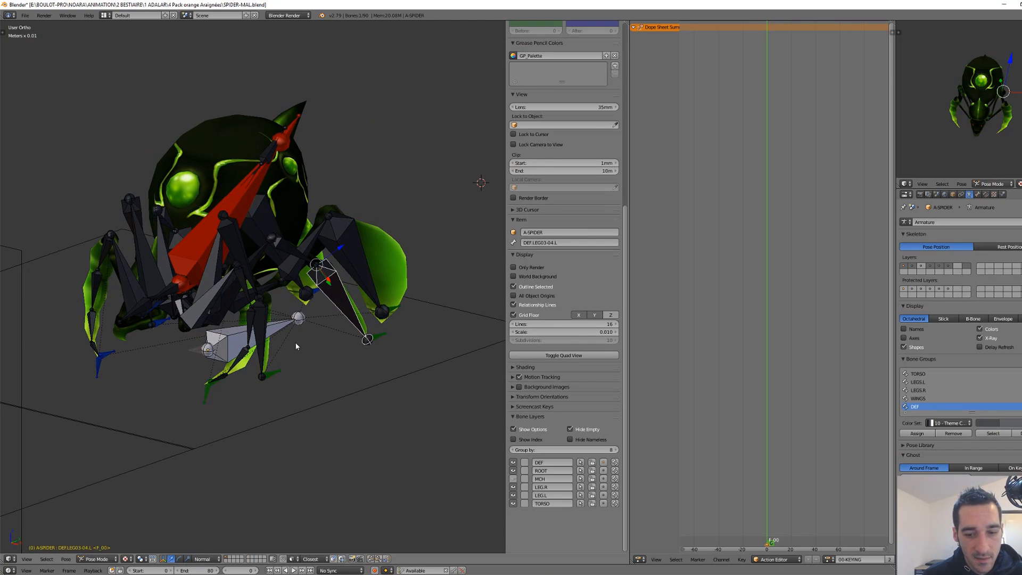
pyautogui.moveTo(514, 471); pyautogui.dragTo(514, 504)
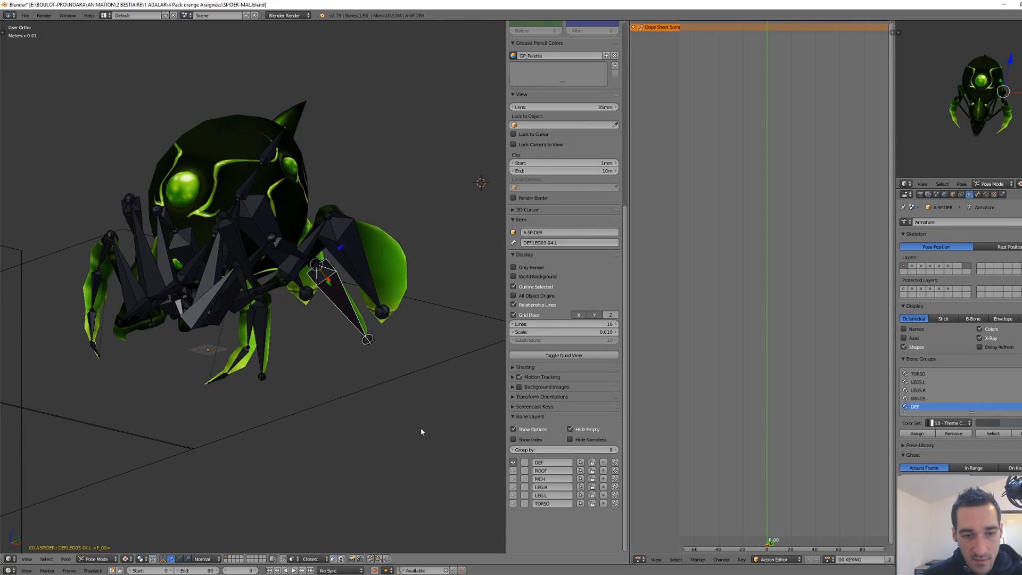
pyautogui.scroll(1, 403, 367)
pyautogui.rightClick(380, 263)
pyautogui.press('a')
pyautogui.press('a')
pyautogui.scroll(-3, 352, 298)
pyautogui.moveTo(272, 322); pyautogui.dragTo(359, 385, button='middle')
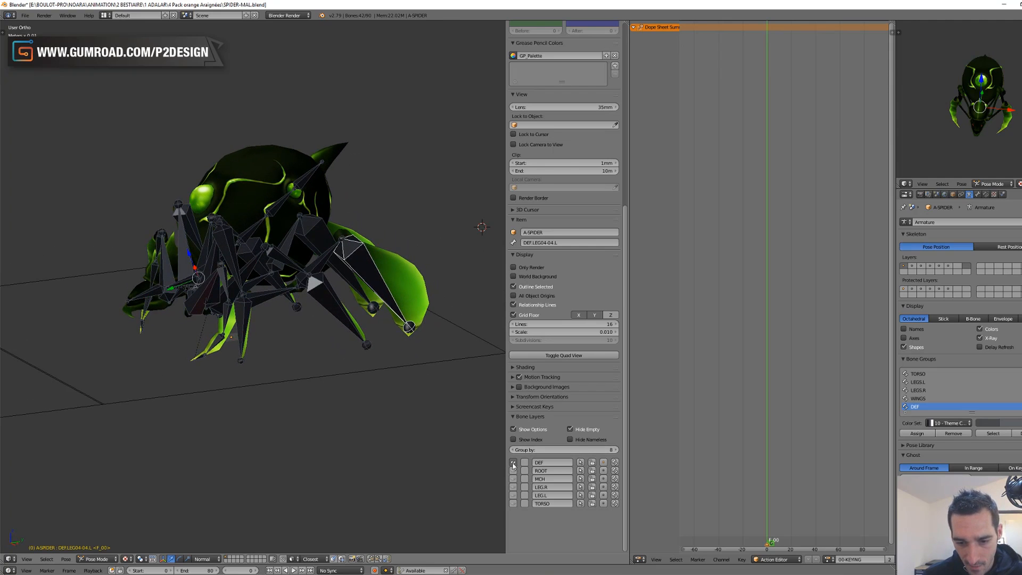
pyautogui.moveTo(513, 503); pyautogui.dragTo(515, 481)
pyautogui.scroll(-2, 514, 481)
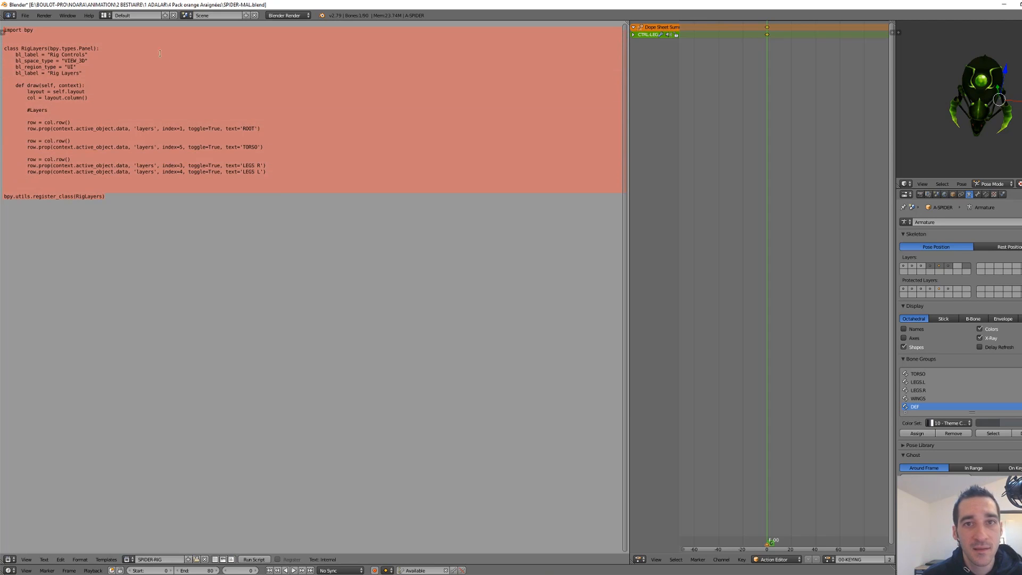
# Examine the layer rows in the SPIDER-RIG script and test the LEGS R and LEGS L visibility toggles in Rig Layers.
pyautogui.click(182, 82)
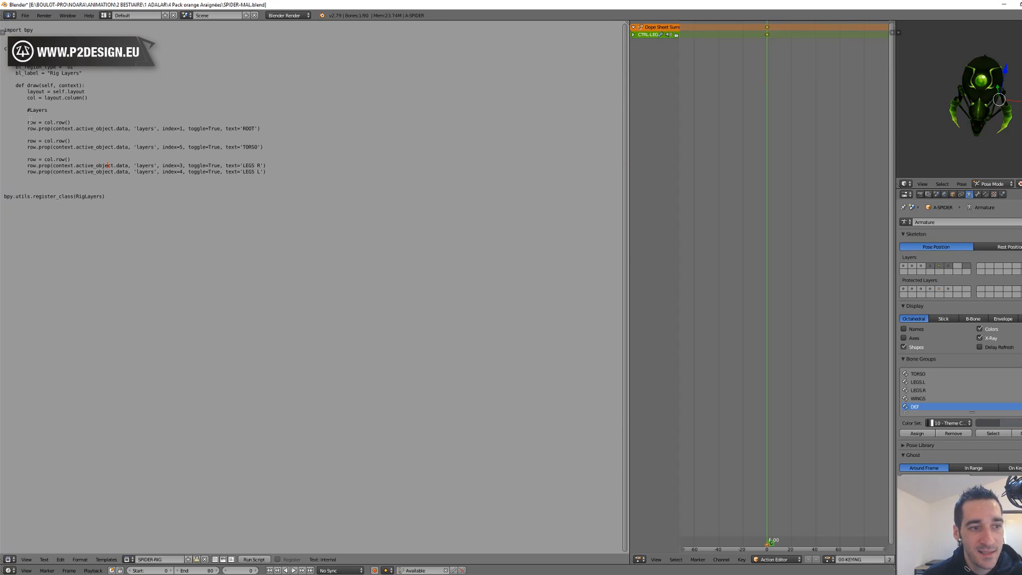
pyautogui.moveTo(56, 128); pyautogui.dragTo(267, 172)
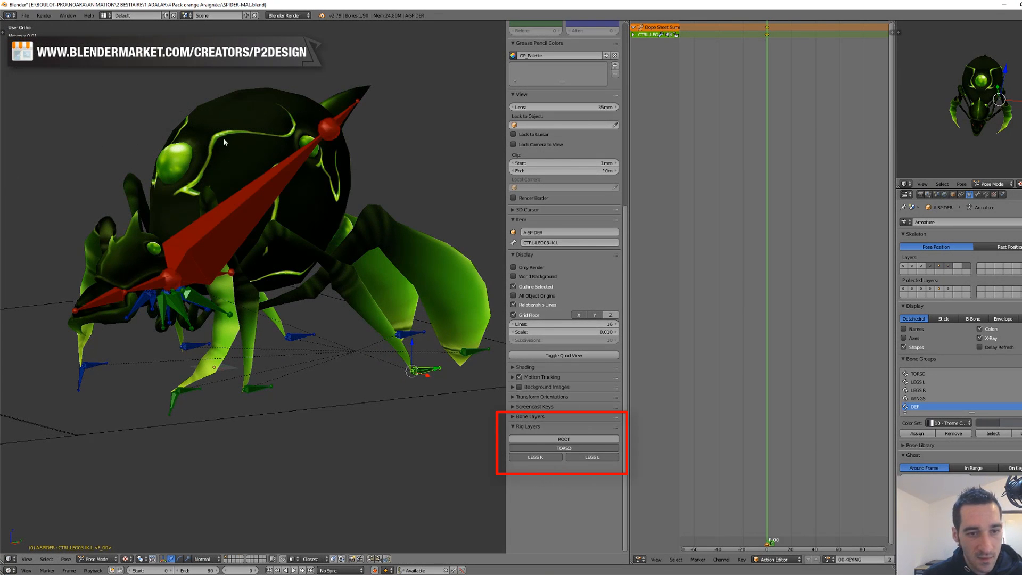
pyautogui.click(553, 457)
pyautogui.click(553, 457)
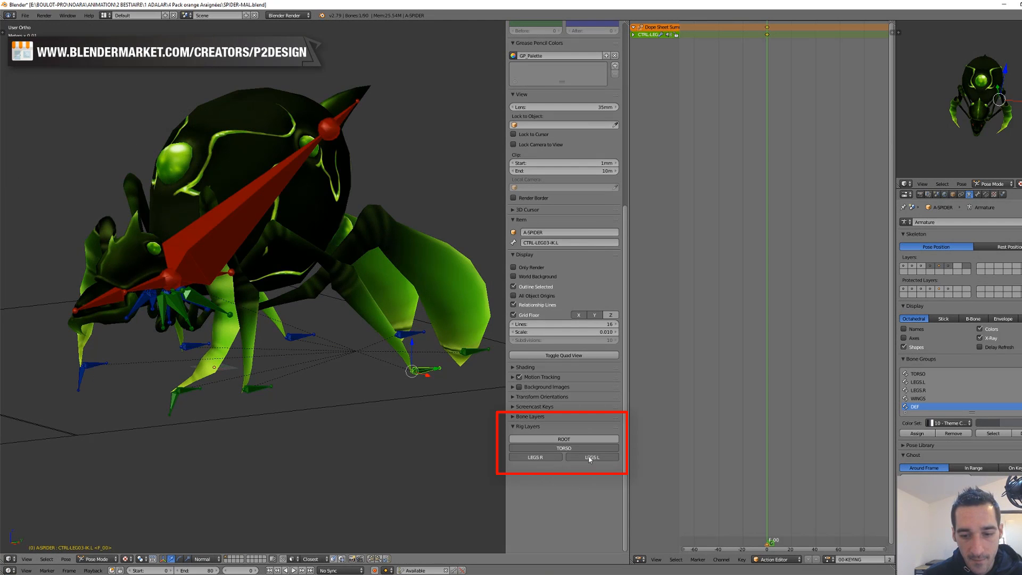
pyautogui.click(589, 456)
pyautogui.click(592, 349)
pyautogui.scroll(-3, 319, 346)
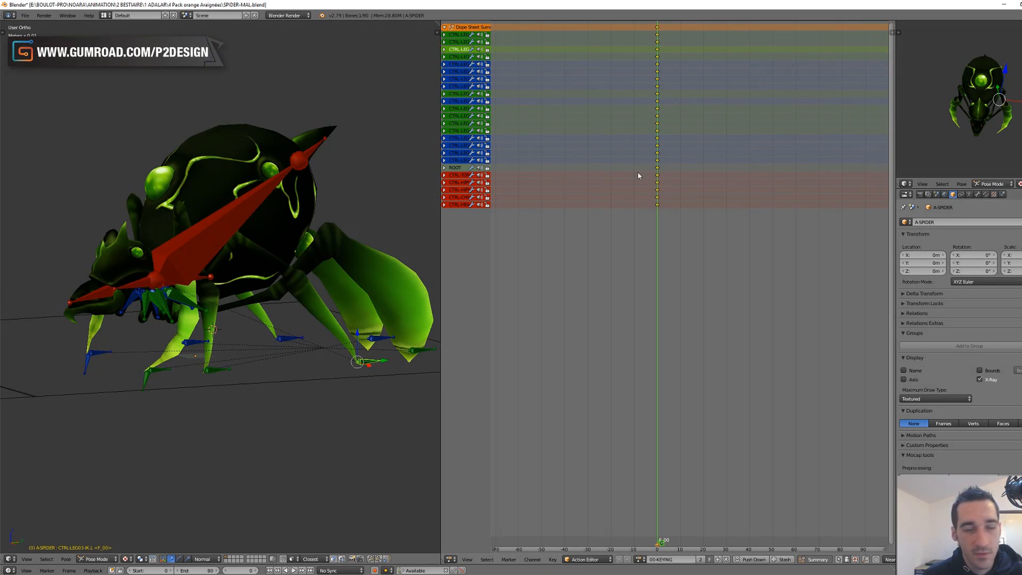
pyautogui.scroll(1, 744, 403)
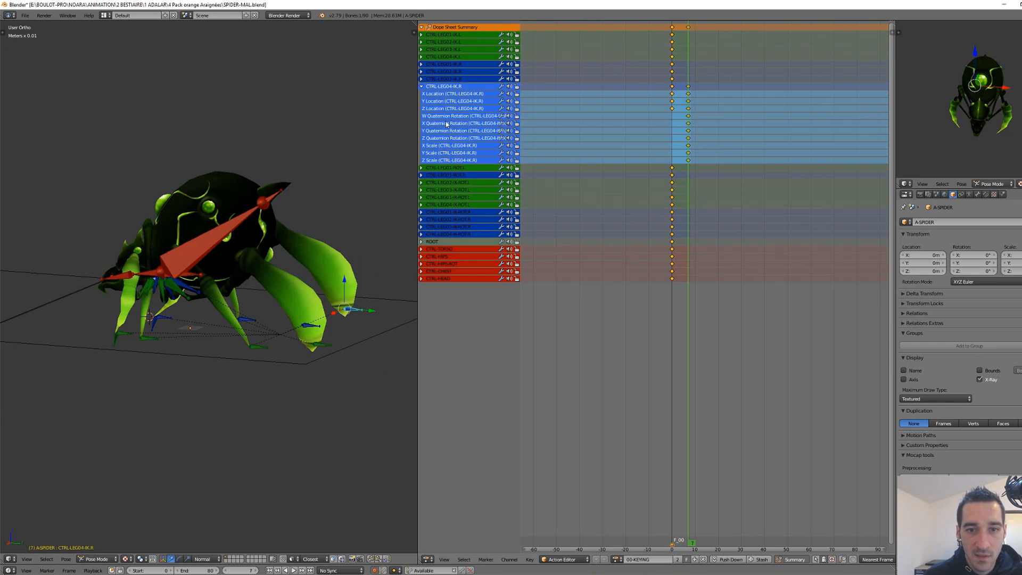
# Select the quaternion rotation and scale channels of CTRL-LEG04-IK.R to review their keyframes against the location channels.
pyautogui.click(446, 116)
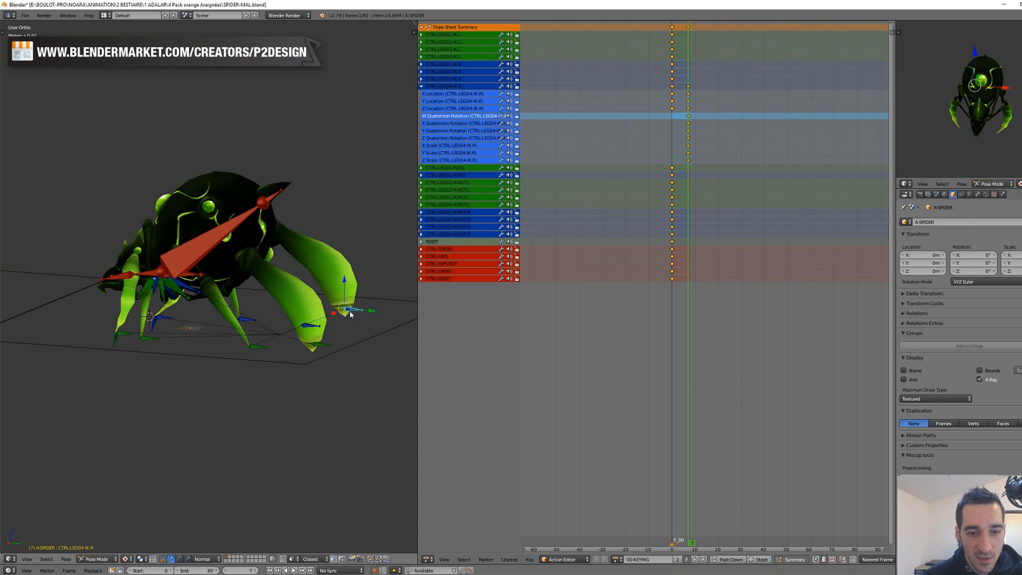
pyautogui.press('r')
pyautogui.click(372, 308)
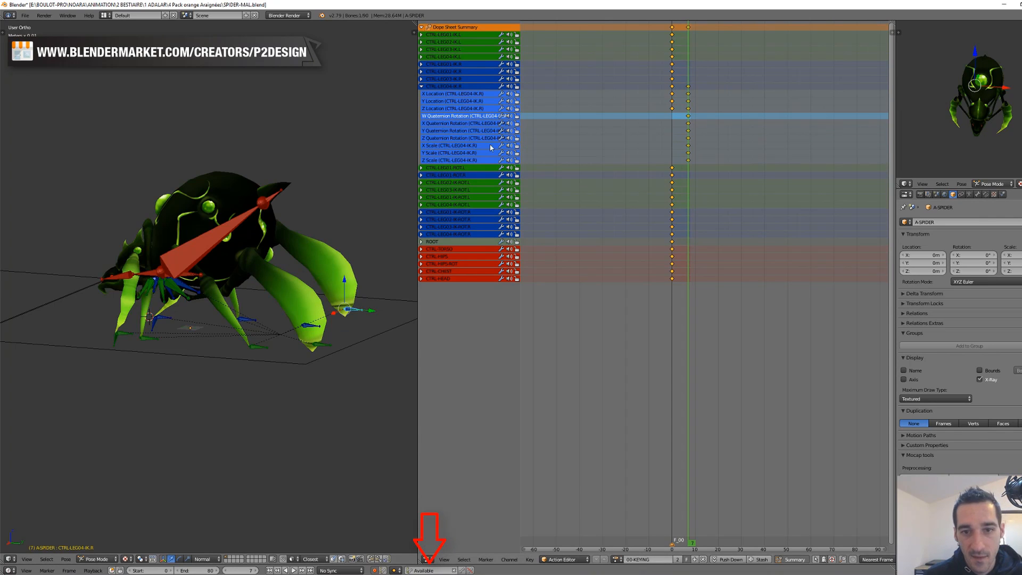
pyautogui.keyDown('shift'); pyautogui.click(437, 123); pyautogui.keyUp('shift')
pyautogui.keyDown('shift'); pyautogui.click(436, 131); pyautogui.keyUp('shift')
pyautogui.keyDown('shift'); pyautogui.click(435, 138); pyautogui.keyUp('shift')
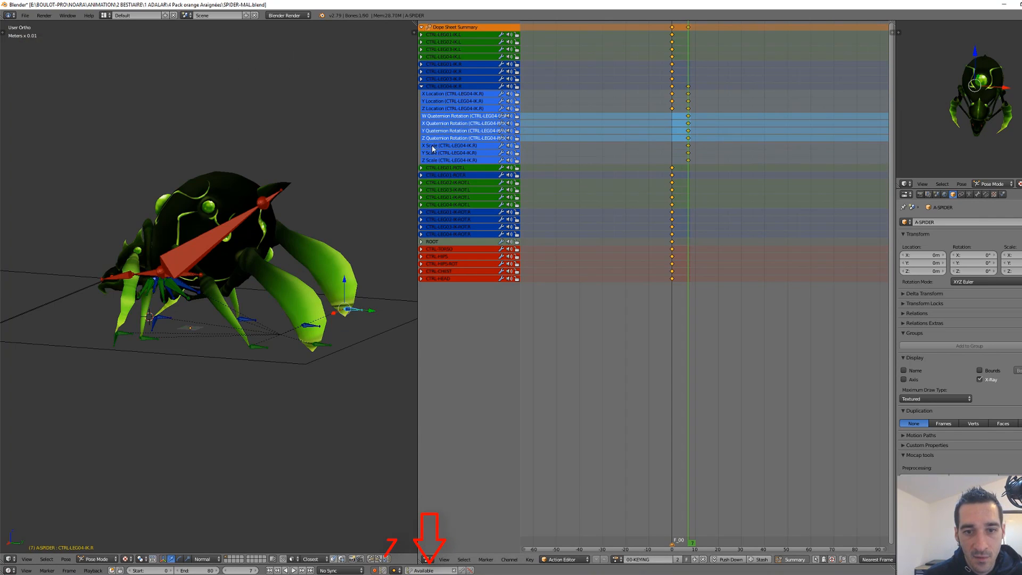
pyautogui.keyDown('shift'); pyautogui.click(433, 146); pyautogui.keyUp('shift')
pyautogui.keyDown('shift'); pyautogui.click(433, 152); pyautogui.keyUp('shift')
pyautogui.keyDown('shift'); pyautogui.click(432, 160); pyautogui.keyUp('shift')
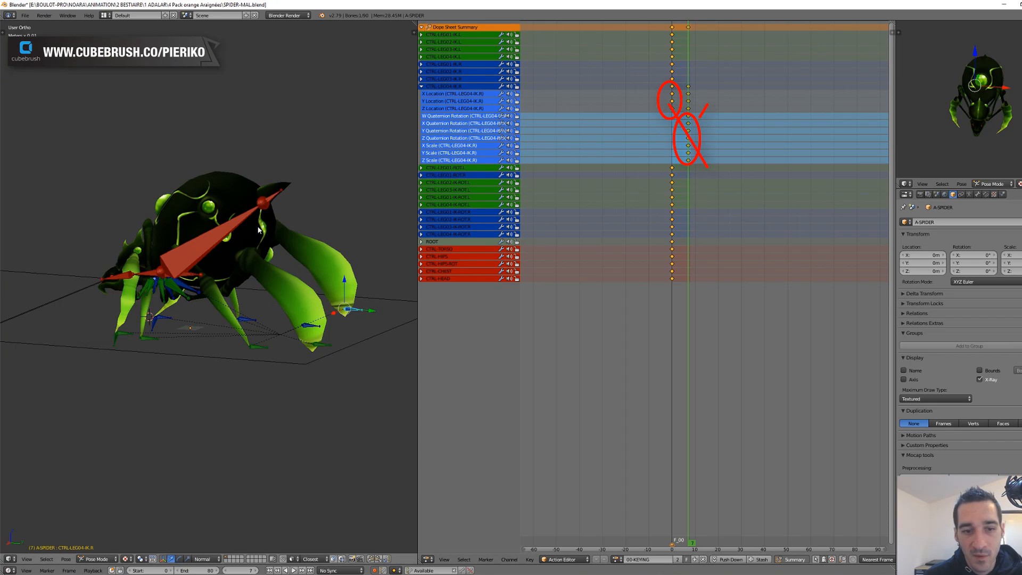
pyautogui.scroll(3, 247, 233)
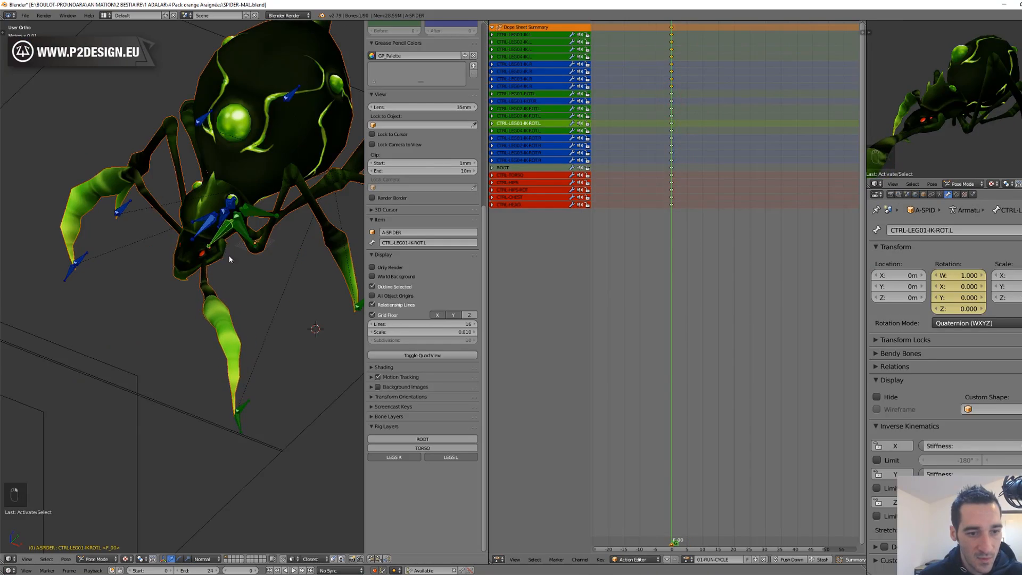
# In side view at frame 6, slide CTRL-LEG01-IK.L backward along the ground to about Y 31.6 cm.
pyautogui.scroll(-5, 254, 301)
pyautogui.moveTo(254, 301); pyautogui.dragTo(231, 315, button='middle')
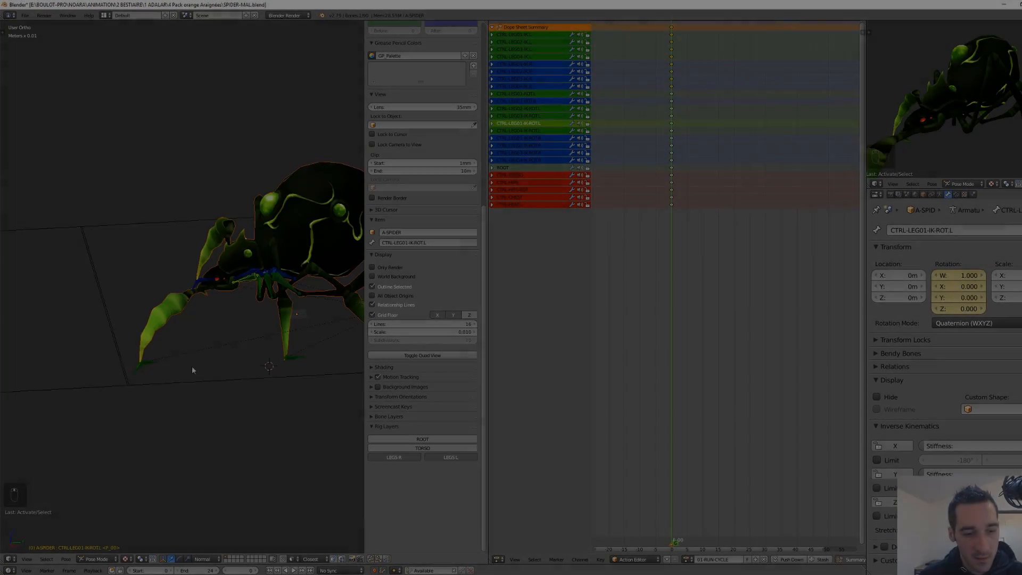
pyautogui.press('KP_3')
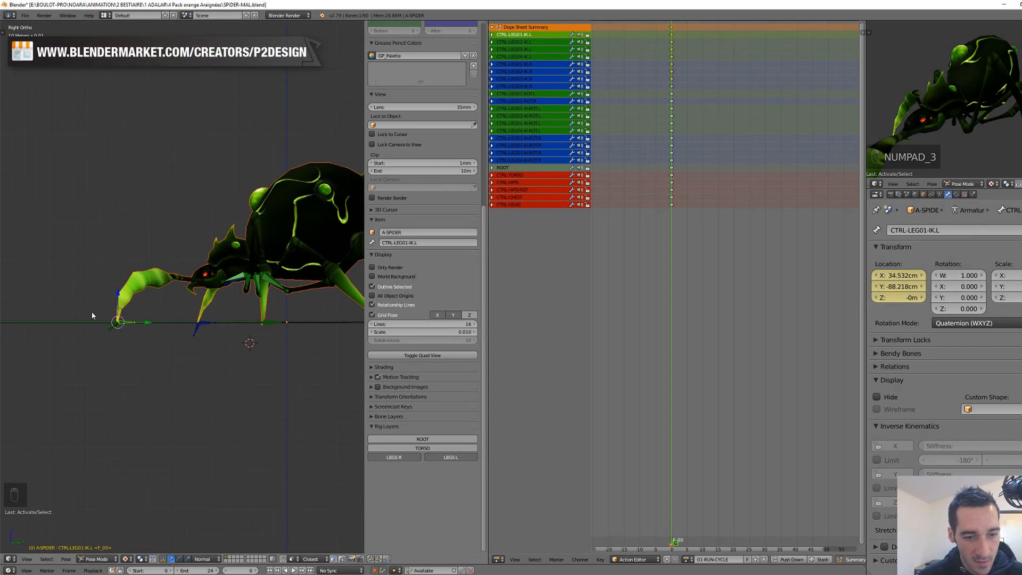
pyautogui.keyDown('shift'); pyautogui.moveTo(97, 309); pyautogui.dragTo(11, 308, button='middle'); pyautogui.keyUp('shift')
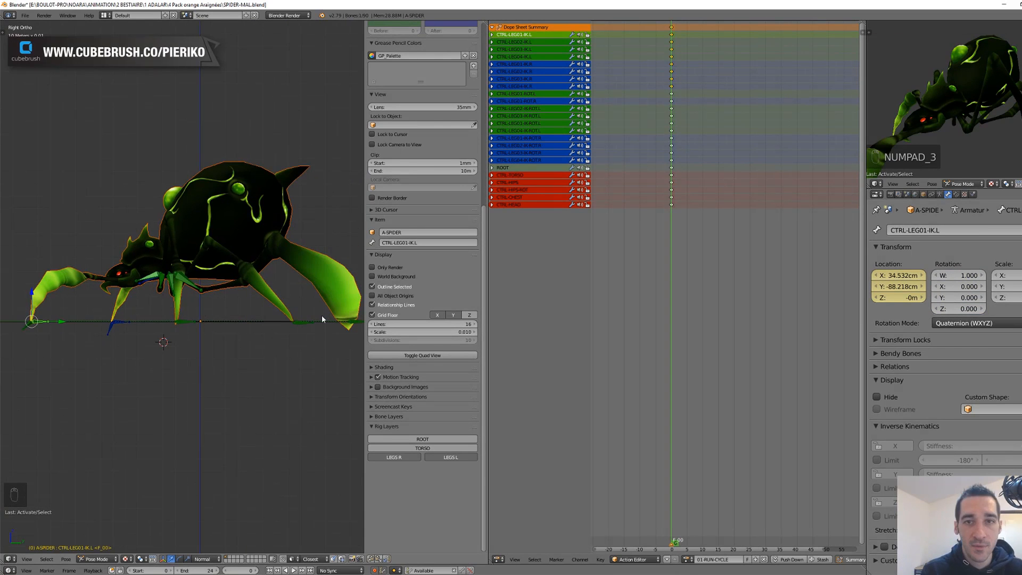
pyautogui.scroll(3, 593, 361)
pyautogui.press('Right')
pyautogui.press('Right')
pyautogui.press('Right')
pyautogui.press('Right')
pyautogui.press('Right')
pyautogui.press('Right')
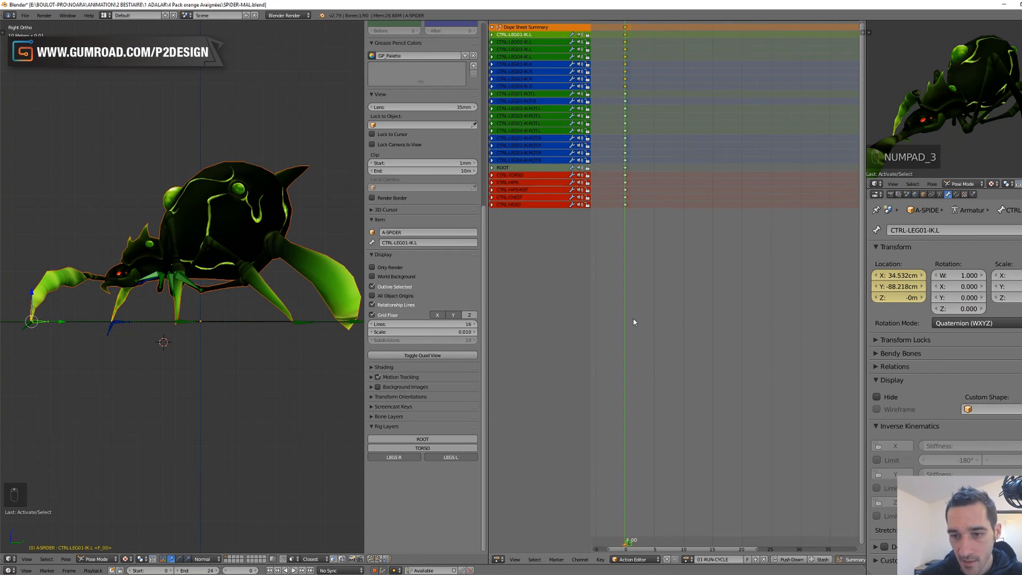
pyautogui.press('g')
pyautogui.click(211, 358)
# Select all keyframes of the run cycle, set their interpolation type, and play back the leg movement.
pyautogui.press('Left')
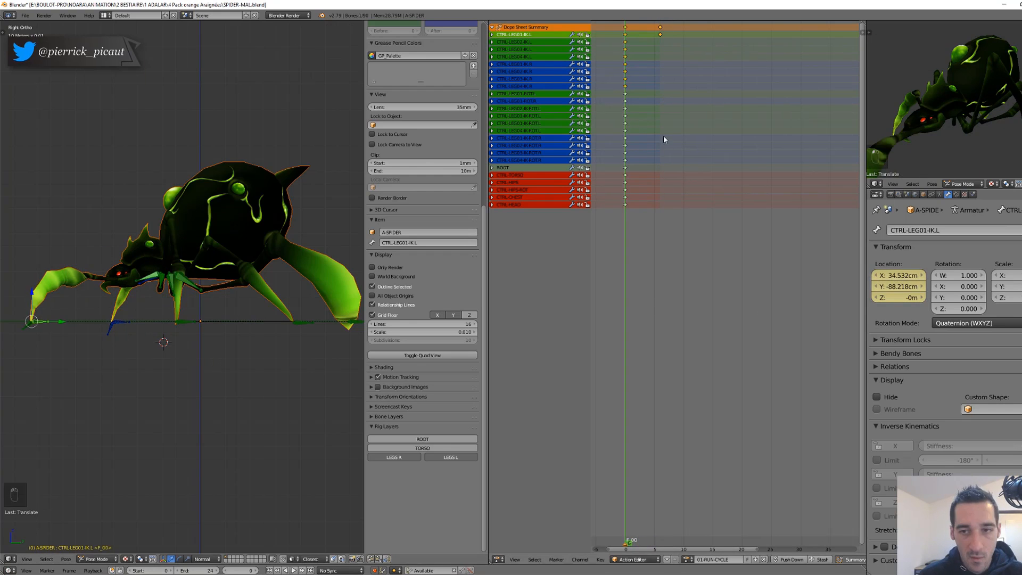
pyautogui.press('Left')
pyautogui.press('Left')
pyautogui.press('a')
pyautogui.press('a')
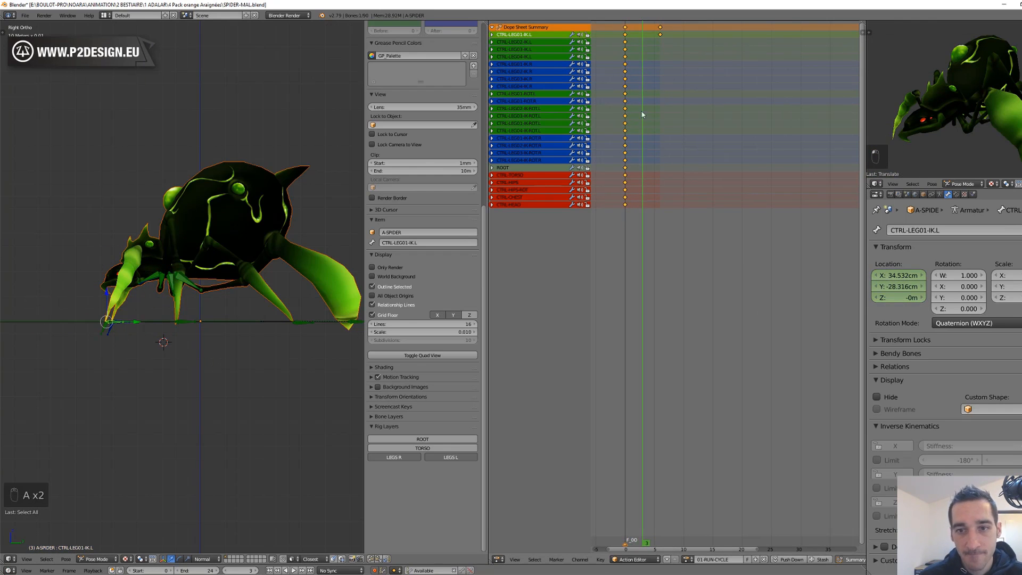
pyautogui.press('t')
pyautogui.click(529, 74)
pyautogui.hotkey('alt', 'a')
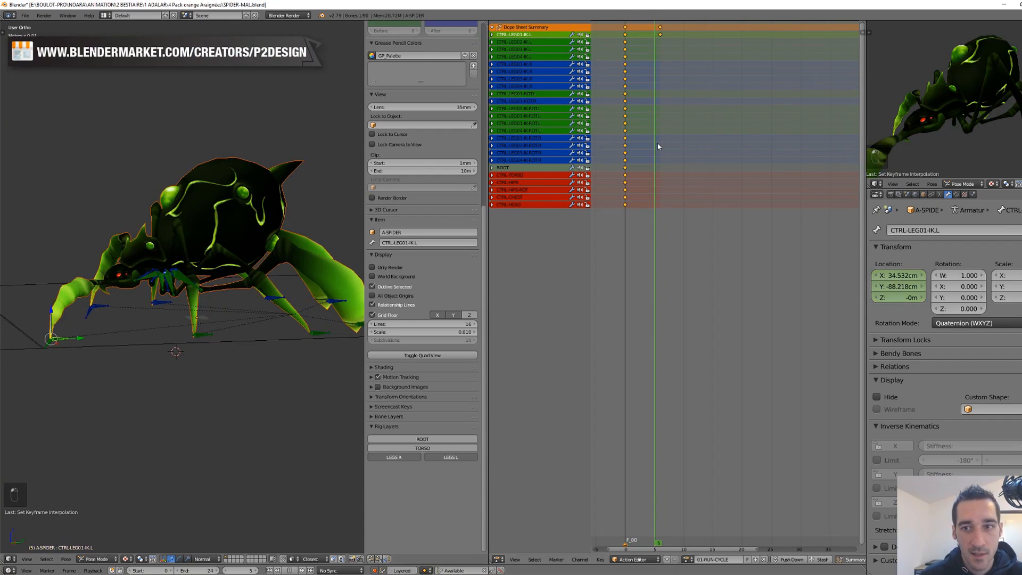
pyautogui.hotkey('alt', 'a')
# At frame 12, raise CTRL-LEG01-IK.L off the ground to about Y -8.9 cm and Z 24 cm.
pyautogui.click(696, 186)
pyautogui.scroll(2, 260, 402)
pyautogui.keyDown('shift'); pyautogui.moveTo(261, 402); pyautogui.dragTo(332, 379, button='middle'); pyautogui.keyUp('shift')
pyautogui.press('g')
pyautogui.click(187, 333)
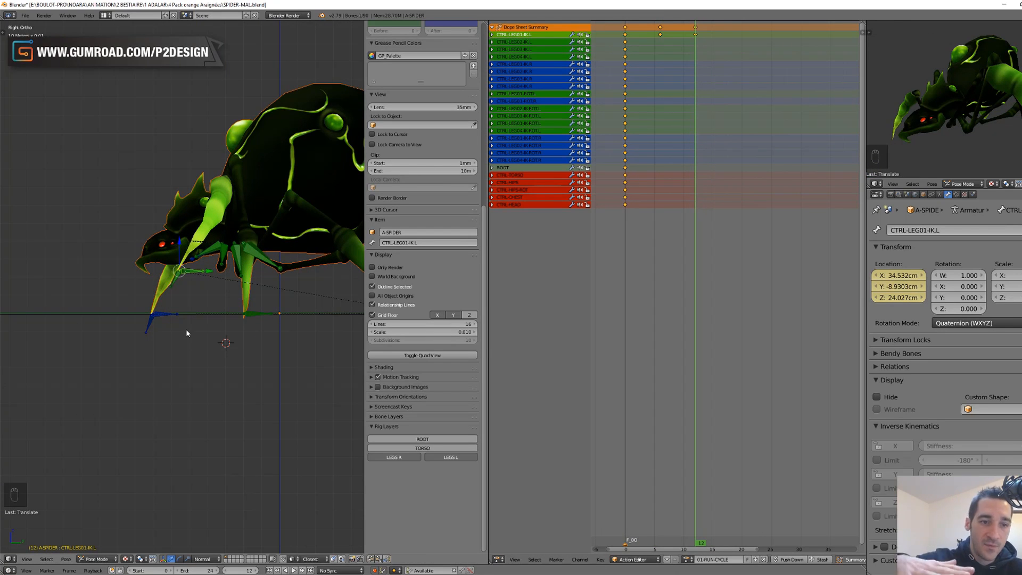
# Duplicate all frame 0 keyframes to frame 24, set the animation's end frame to 23, and preview the loop.
pyautogui.keyDown('alt'); pyautogui.rightClick(626, 123); pyautogui.keyUp('alt')
pyautogui.hotkey('shift', 'd')
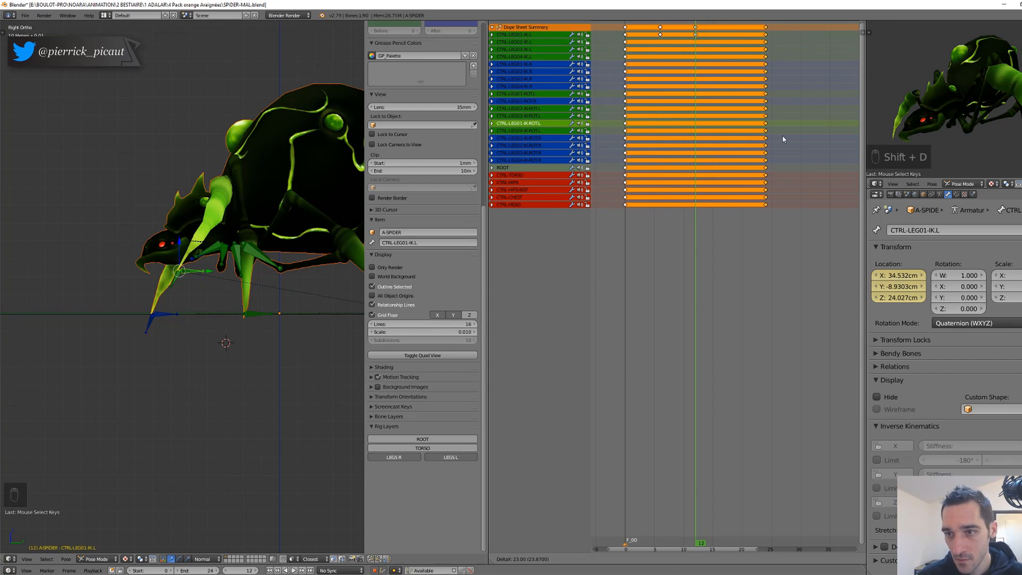
pyautogui.click(783, 137)
pyautogui.press('Up')
pyautogui.click(179, 571)
pyautogui.click(758, 113)
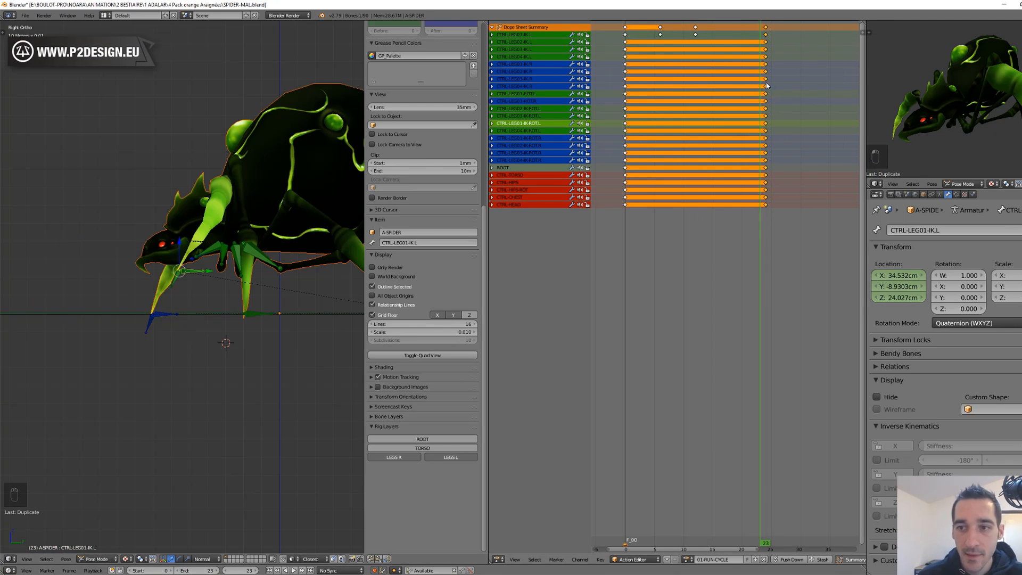
pyautogui.click(623, 81)
pyautogui.hotkey('alt', 'a')
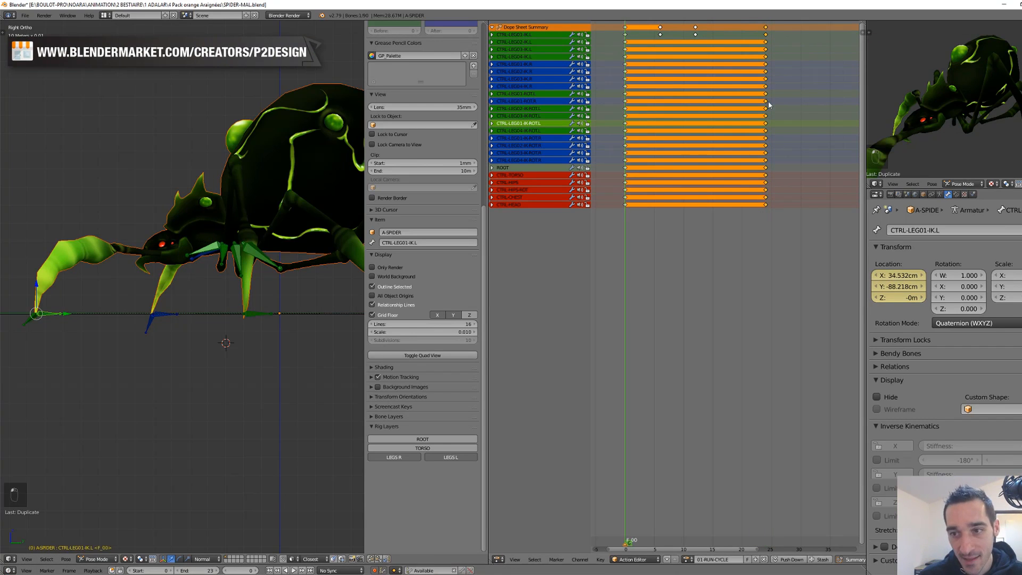
# At frame 18, move CTRL-LEG01-IK.L forward in the air ahead of its ground contact, and play back the cycle.
pyautogui.keyDown('shift'); pyautogui.moveTo(232, 366); pyautogui.dragTo(222, 365, button='middle'); pyautogui.keyUp('shift')
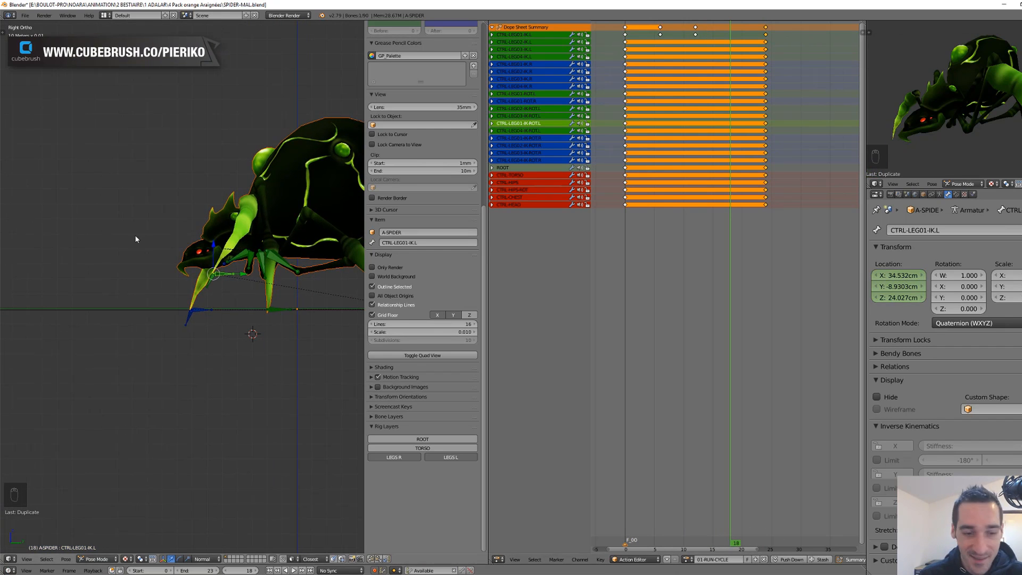
pyautogui.press('g')
pyautogui.click(40, 253)
pyautogui.hotkey('alt', 'a')
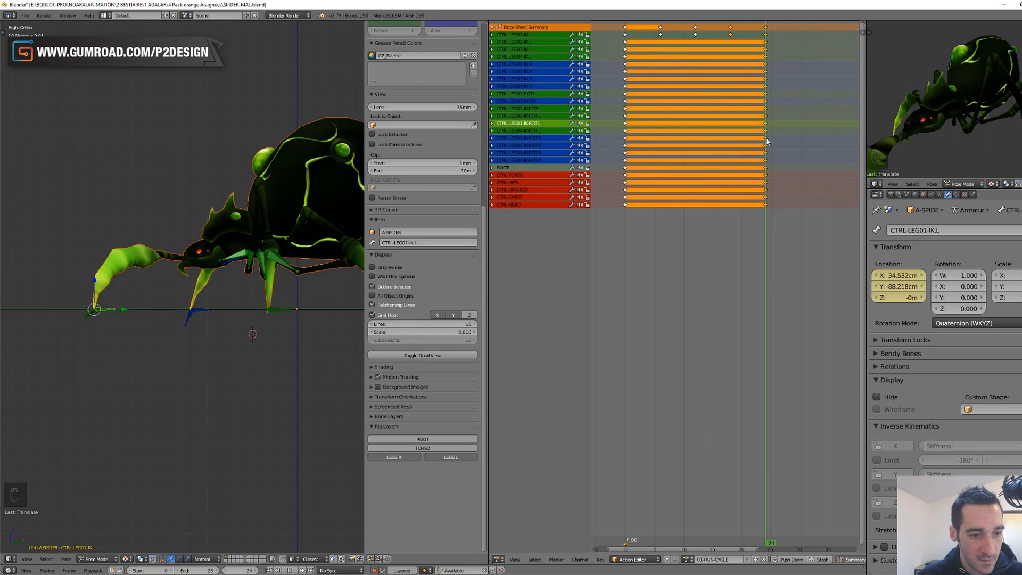
pyautogui.hotkey('alt', 'a')
pyautogui.press('Escape')
# Examine the left front leg's motion from the front, at an angle and from the side.
pyautogui.press('KP_1')
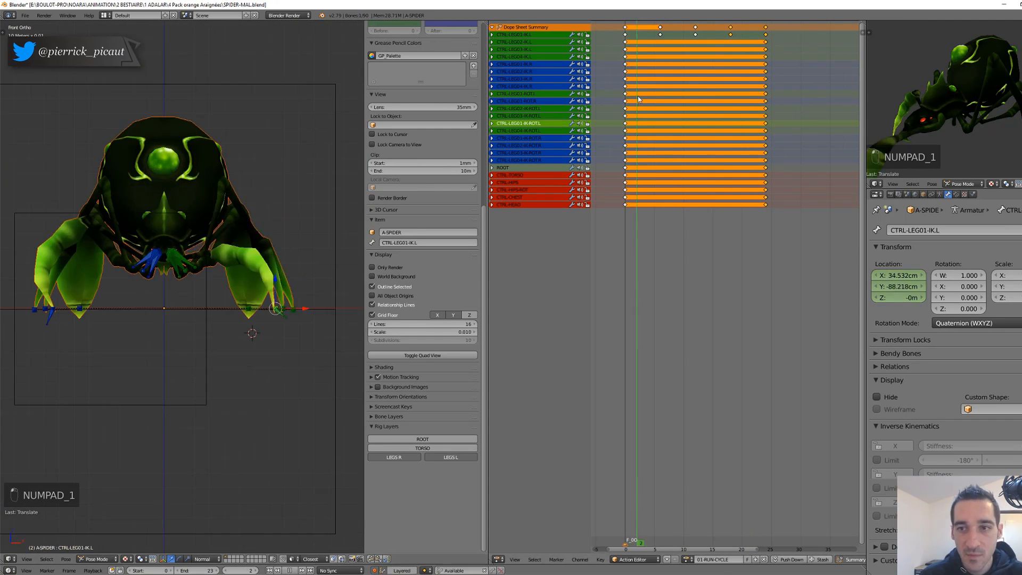
pyautogui.scroll(-3, 285, 287)
pyautogui.scroll(3, 292, 294)
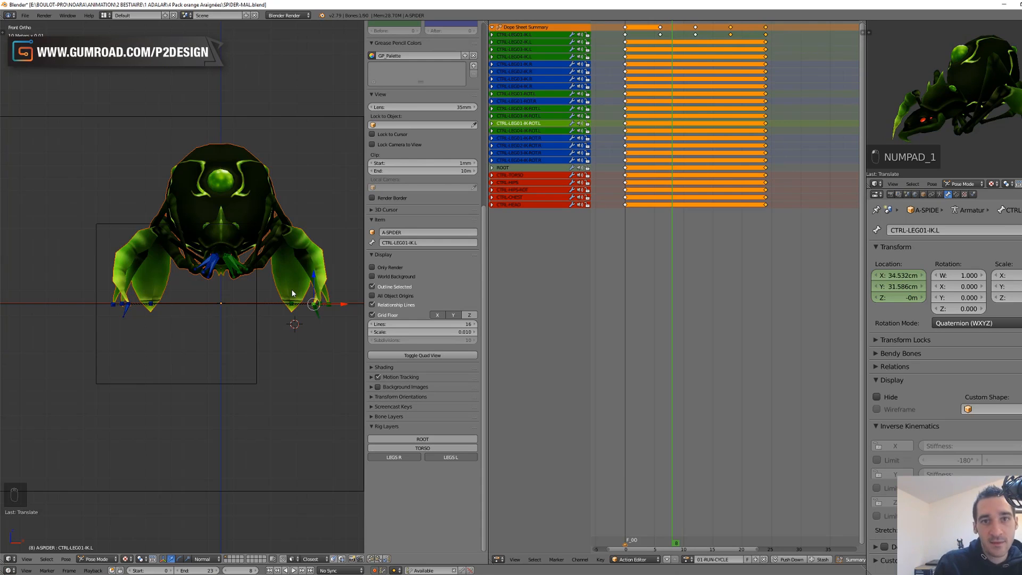
pyautogui.moveTo(293, 293); pyautogui.dragTo(258, 299, button='middle')
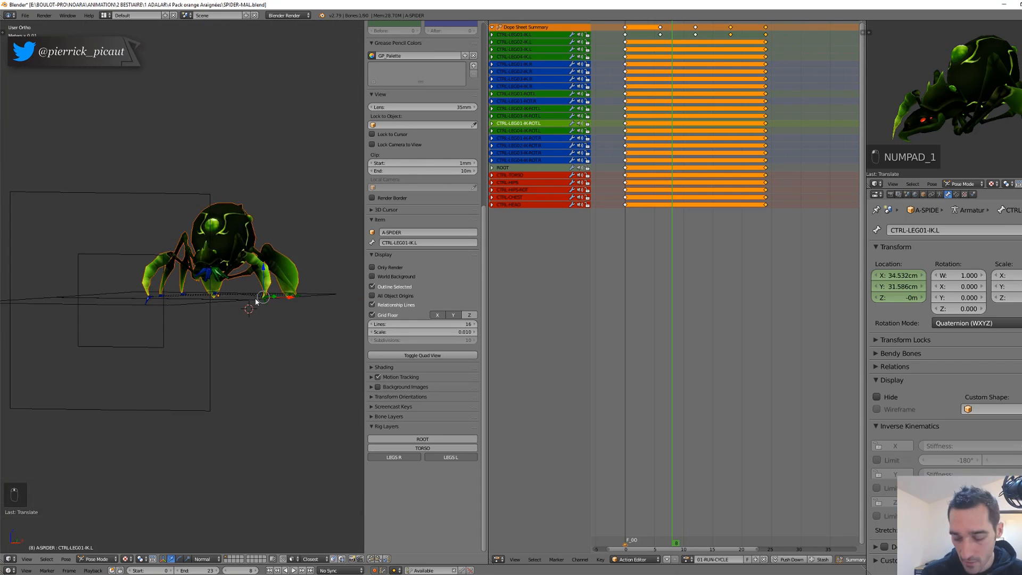
pyautogui.press('KP_3')
pyautogui.scroll(3, 228, 352)
# At frame 0, move CTRL-LEG02-IK.L forward along the ground to about Y -1.2 m.
pyautogui.moveTo(274, 338); pyautogui.dragTo(218, 349, button='middle')
pyautogui.rightClick(226, 350)
pyautogui.press('KP_3')
pyautogui.click(614, 210)
pyautogui.press('KP_3')
pyautogui.moveTo(237, 338); pyautogui.dragTo(80, 339)
pyautogui.moveTo(176, 319)
pyautogui.mouseDown(button='middle')
pyautogui.moveTo(235, 340)
pyautogui.moveTo(230, 386)
pyautogui.moveTo(201, 264)
pyautogui.moveTo(298, 272)
pyautogui.mouseUp(button='middle')
# Draw a Grease Pencil stroke near the left front legs and remove its palette color.
pyautogui.press('d')
pyautogui.moveTo(217, 323)
pyautogui.mouseDown()
pyautogui.moveTo(151, 320)
pyautogui.moveTo(212, 315)
pyautogui.mouseUp()
pyautogui.moveTo(212, 316); pyautogui.dragTo(155, 347, button='middle')
pyautogui.click(473, 74)
pyautogui.press('KP_3')
# Mark the left front foot's frame 0 contact point with the 3D cursor, and check CTRL-LEG01-IK.L at frame 6.
pyautogui.hotkey('alt', 'a')
pyautogui.moveTo(622, 113); pyautogui.dragTo(624, 112)
pyautogui.keyDown('shift'); pyautogui.moveTo(159, 341); pyautogui.dragTo(206, 328, button='middle'); pyautogui.keyUp('shift')
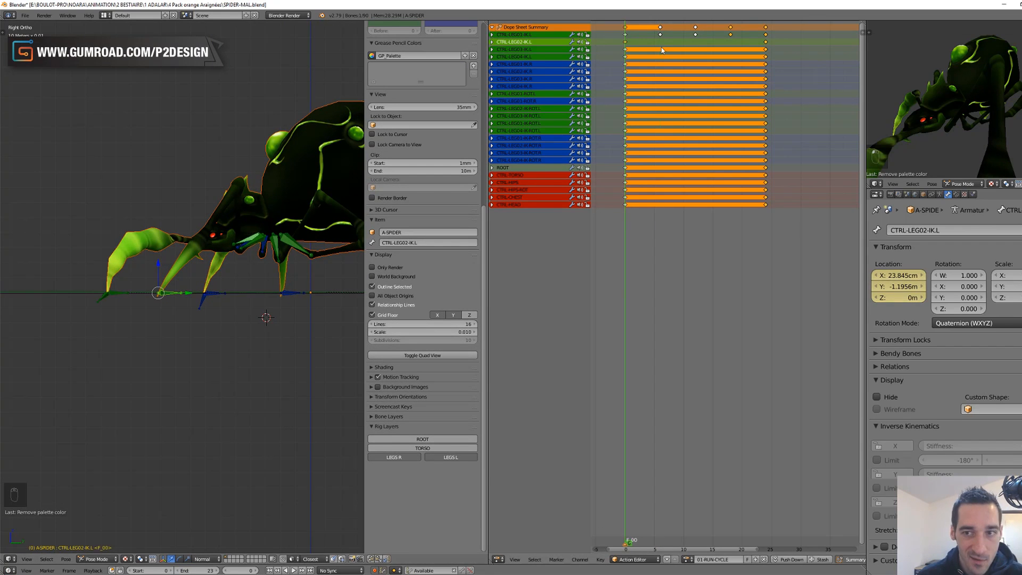
pyautogui.click(637, 48)
pyautogui.click(108, 292)
pyautogui.rightClick(109, 294)
pyautogui.click(660, 48)
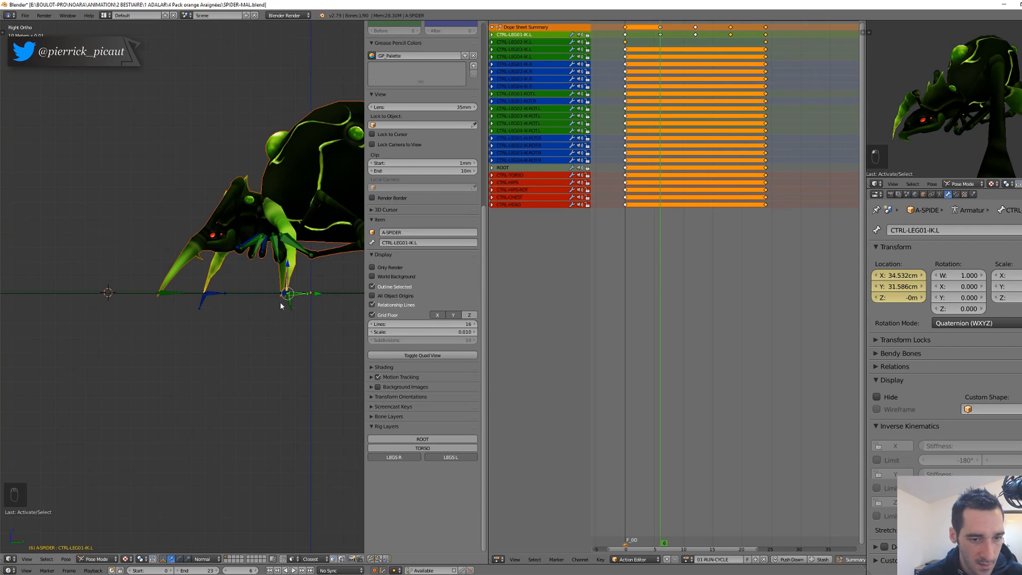
# Try to slide CTRL-LEG01-IK.R backward along the ground at frame 6.
pyautogui.rightClick(208, 294)
pyautogui.keyDown('shift'); pyautogui.moveTo(244, 308); pyautogui.dragTo(199, 305, button='middle'); pyautogui.keyUp('shift')
pyautogui.moveTo(190, 291); pyautogui.dragTo(229, 293)
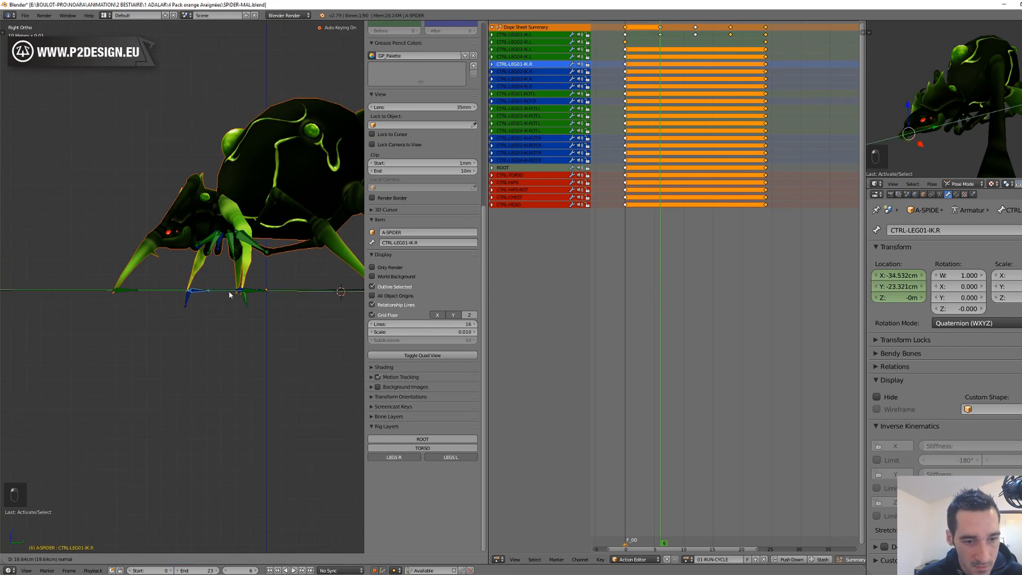
pyautogui.moveTo(229, 292); pyautogui.dragTo(271, 319, button='middle')
# At frame 6, slide CTRL-LEG02-IK.L backward along the ground to its rear contact position.
pyautogui.click(626, 87)
pyautogui.rightClick(138, 314)
pyautogui.press('KP_3')
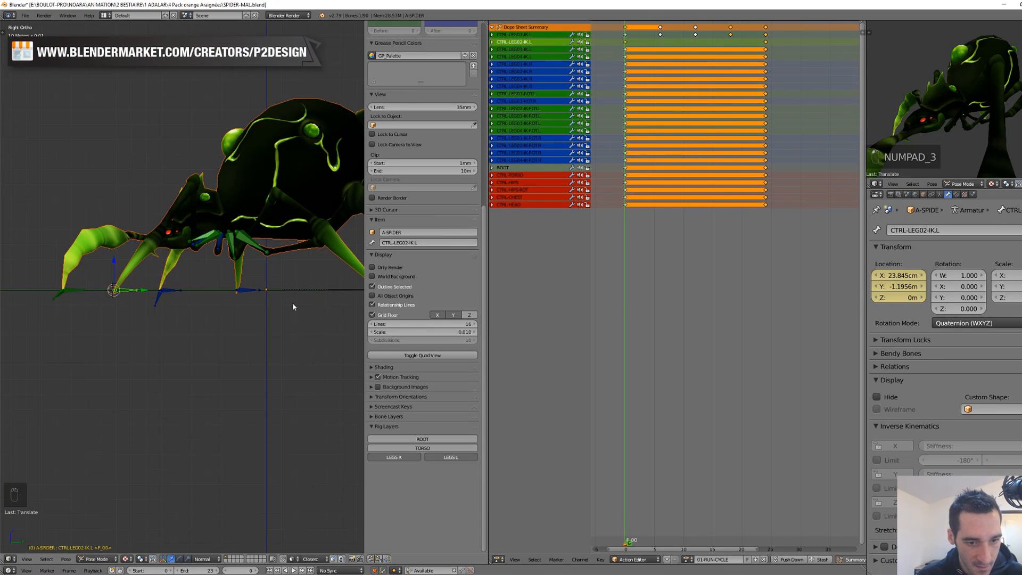
pyautogui.moveTo(144, 290); pyautogui.dragTo(322, 297)
pyautogui.scroll(-3, 321, 297)
pyautogui.hotkey('ctrl', 'z')
pyautogui.click(660, 80)
pyautogui.moveTo(187, 289); pyautogui.dragTo(277, 289)
pyautogui.moveTo(642, 101); pyautogui.dragTo(660, 109)
pyautogui.moveTo(240, 315)
pyautogui.mouseDown(button='middle')
pyautogui.moveTo(285, 338)
pyautogui.moveTo(244, 327)
pyautogui.mouseUp(button='middle')
# At frame 12, sketch the foot's forward swing arc with Grease Pencil, recolor it red, and mark points along it.
pyautogui.click(696, 96)
pyautogui.press('KP_3')
pyautogui.scroll(3, 299, 326)
pyautogui.moveTo(236, 295)
pyautogui.mouseDown()
pyautogui.moveTo(250, 254)
pyautogui.moveTo(42, 263)
pyautogui.mouseUp()
pyautogui.moveTo(213, 228); pyautogui.dragTo(219, 217)
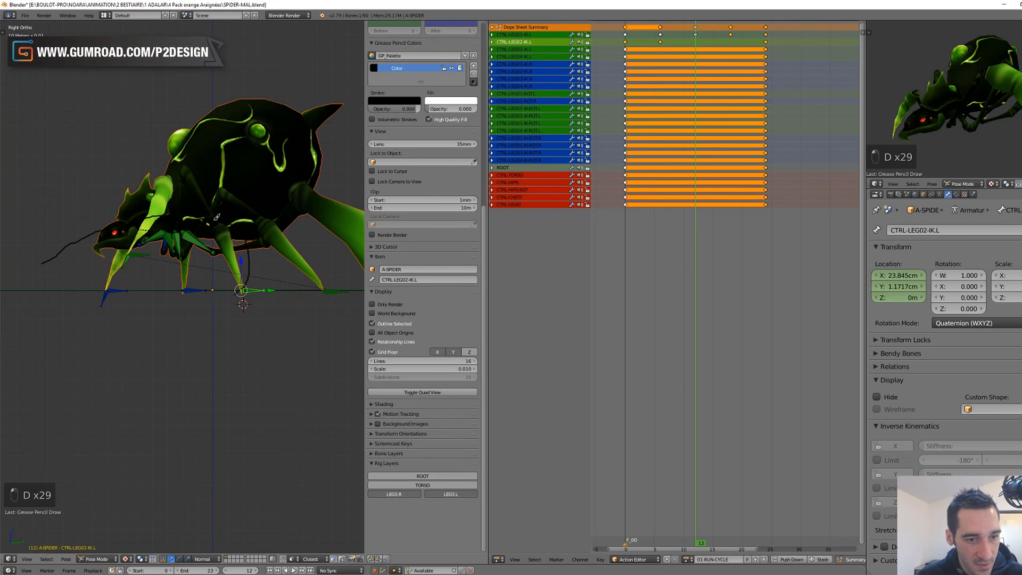
pyautogui.moveTo(176, 314); pyautogui.dragTo(229, 338, button='middle')
pyautogui.click(394, 100)
pyautogui.moveTo(436, 160); pyautogui.dragTo(436, 110)
pyautogui.click(400, 164)
pyautogui.press('KP_3')
pyautogui.moveTo(11, 291); pyautogui.dragTo(14, 289)
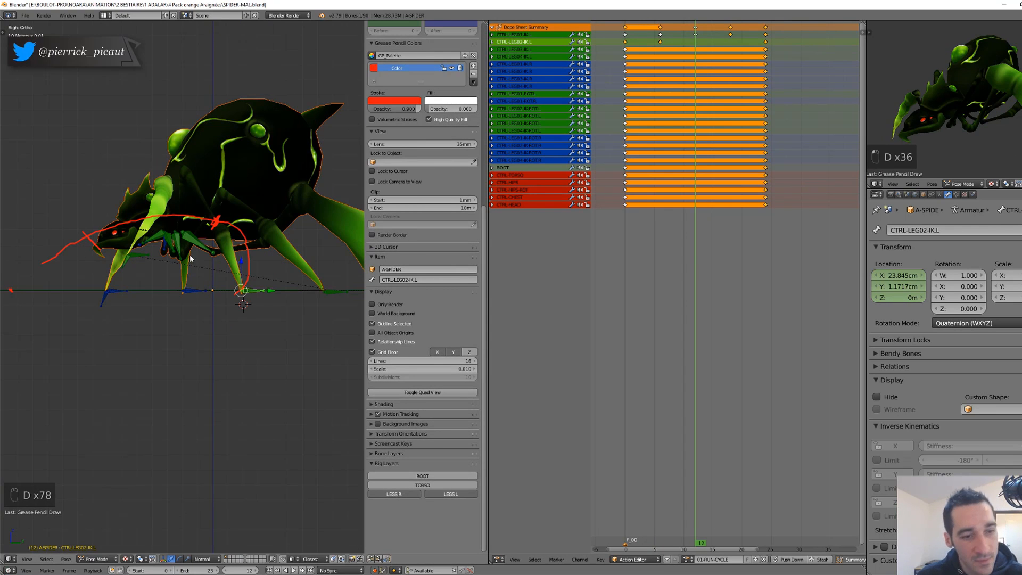
pyautogui.moveTo(162, 208); pyautogui.dragTo(162, 227)
# Raise CTRL-LEG02-IK.L onto the sketched arc at frame 12, and place it at about Y -1.1 m, Z 11.8 cm at frame 18.
pyautogui.press('g')
pyautogui.click(230, 232)
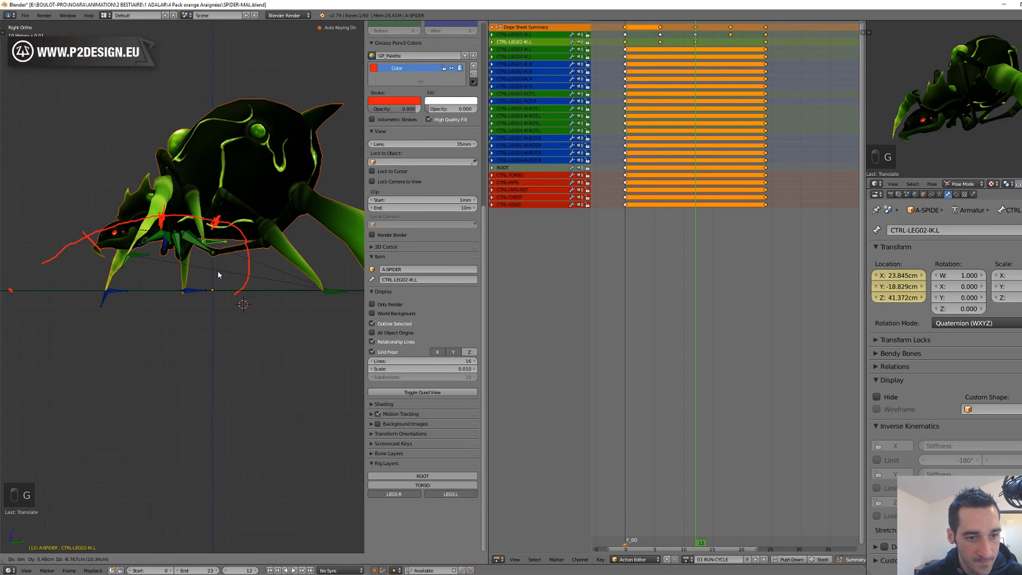
pyautogui.click(730, 37)
pyautogui.press('g')
pyautogui.click(175, 226)
pyautogui.press('g')
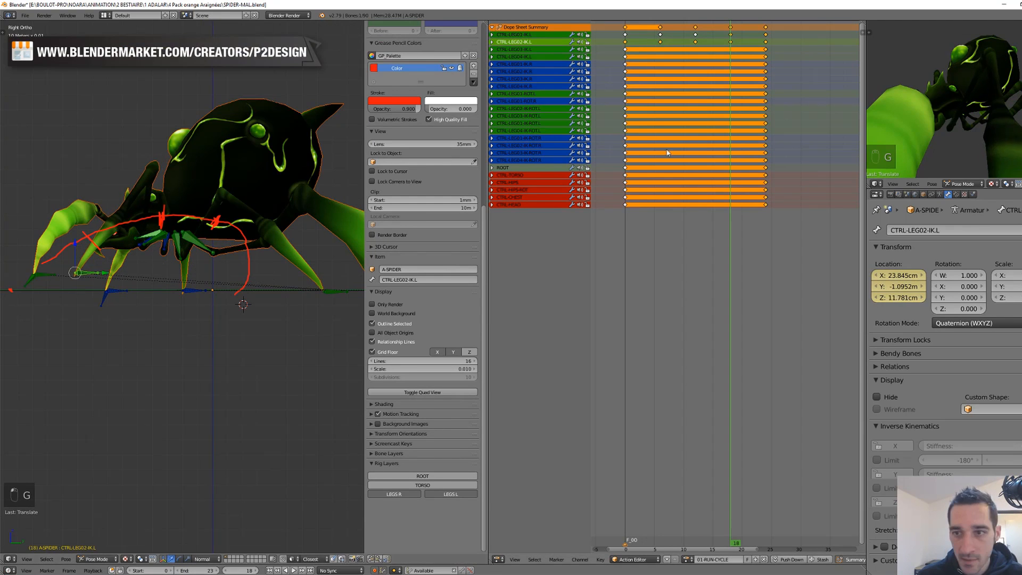
# Play back the leg animation and remove the red Grease Pencil palette color.
pyautogui.hotkey('alt', 'a')
pyautogui.click(473, 74)
pyautogui.scroll(-2, 242, 298)
pyautogui.moveTo(223, 298); pyautogui.dragTo(260, 323, button='middle')
# At frame 0, move CTRL-LEG03-IK.L forward along the ground to about Y -97.8 cm.
pyautogui.press('KP_3')
pyautogui.rightClick(281, 290)
pyautogui.click(627, 189)
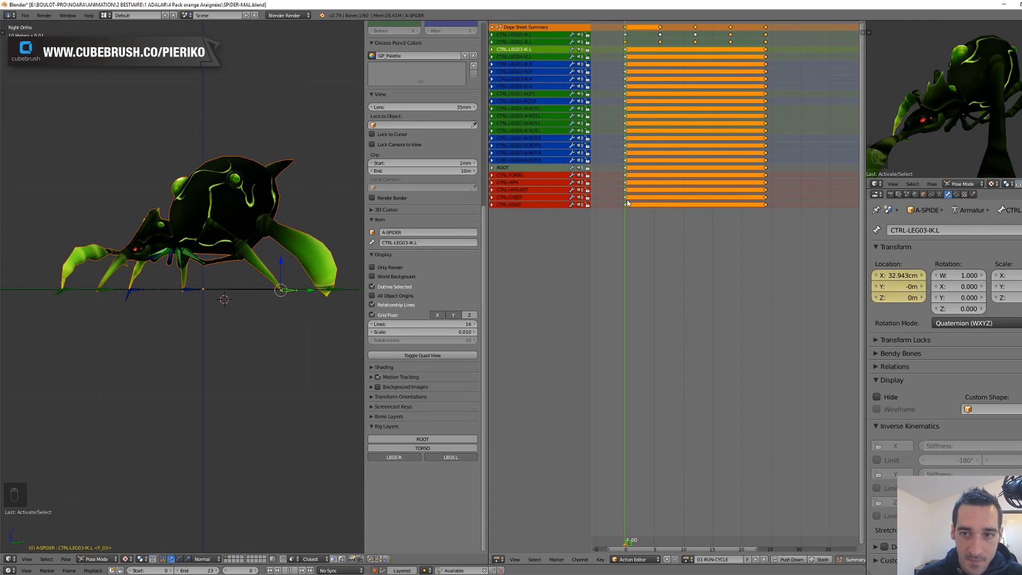
pyautogui.moveTo(310, 290); pyautogui.dragTo(217, 302)
pyautogui.moveTo(217, 302); pyautogui.dragTo(59, 311, button='middle')
pyautogui.press('KP_3')
pyautogui.moveTo(215, 292); pyautogui.dragTo(207, 293)
pyautogui.moveTo(208, 296); pyautogui.dragTo(251, 315, button='middle')
pyautogui.scroll(2, 304, 296)
# At frame 6, slide CTRL-LEG03-IK.L backward along the ground to about Y 23 cm.
pyautogui.click(660, 189)
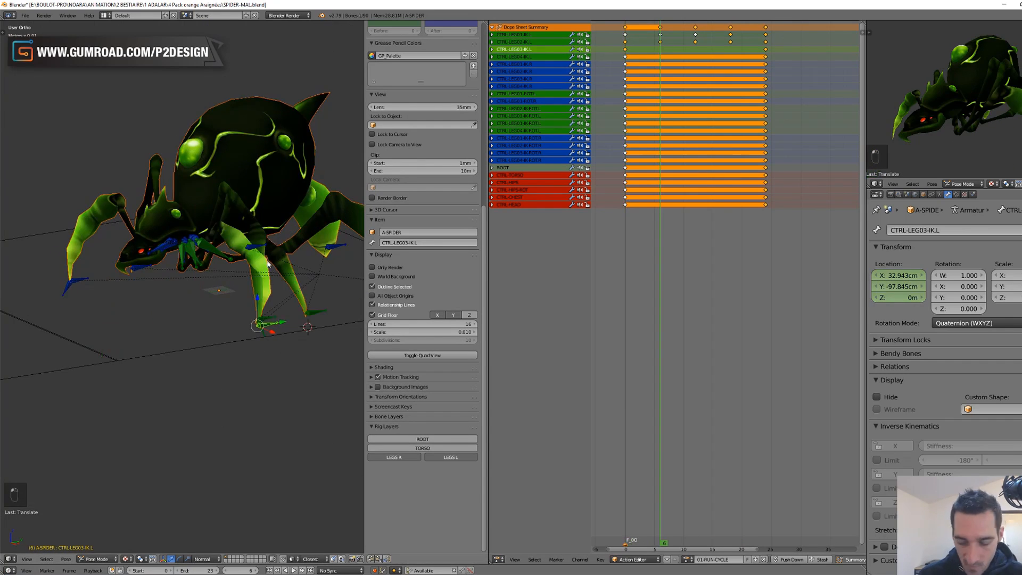
pyautogui.press('KP_3')
pyautogui.click(308, 289)
pyautogui.moveTo(154, 290); pyautogui.dragTo(334, 293)
pyautogui.moveTo(298, 299); pyautogui.dragTo(341, 341, button='middle')
pyautogui.scroll(-2, 298, 320)
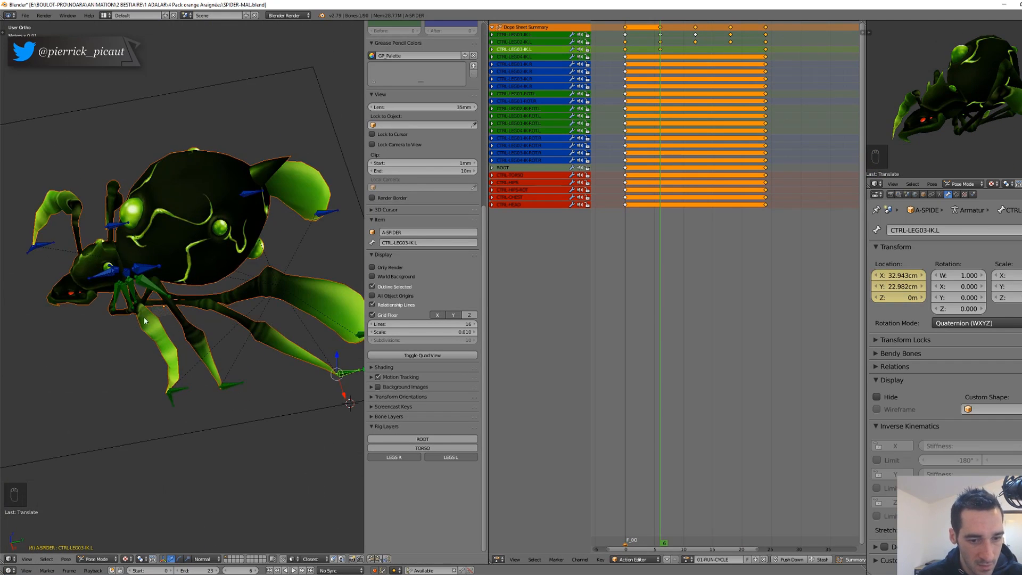
# Lift CTRL-LEG03-IK.L at frame 12, and bring it forward to about Y -95.4 cm, Z 11 cm at frame 18.
pyautogui.click(695, 189)
pyautogui.press('KP_3')
pyautogui.moveTo(245, 285); pyautogui.dragTo(244, 253)
pyautogui.click(730, 189)
pyautogui.press('g')
pyautogui.click(157, 302)
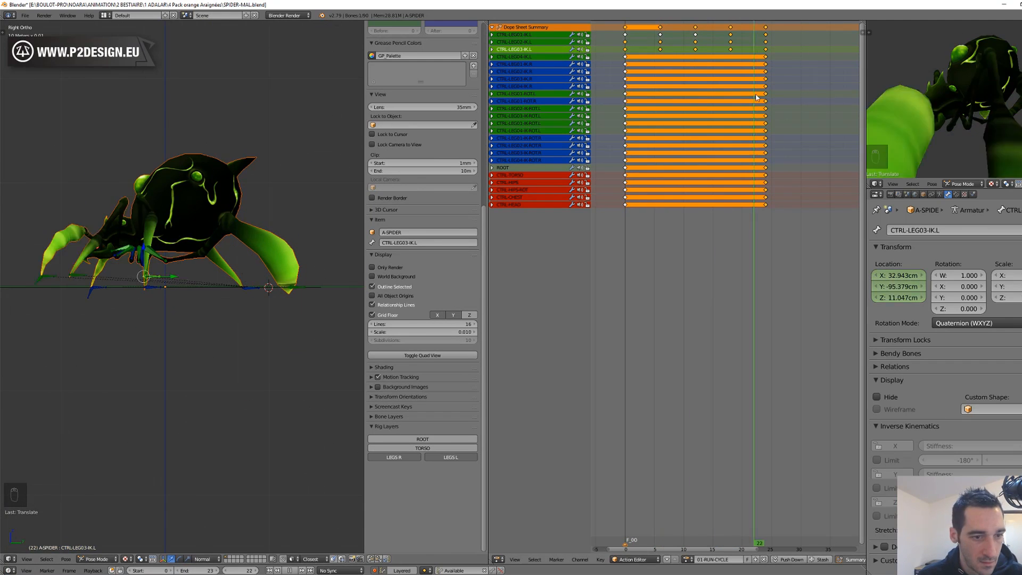
# Play back the cycle and readjust CTRL-LEG03-IK.L's position at frame 18.
pyautogui.hotkey('alt', 'a')
pyautogui.moveTo(730, 61); pyautogui.dragTo(771, 63)
pyautogui.click(730, 212)
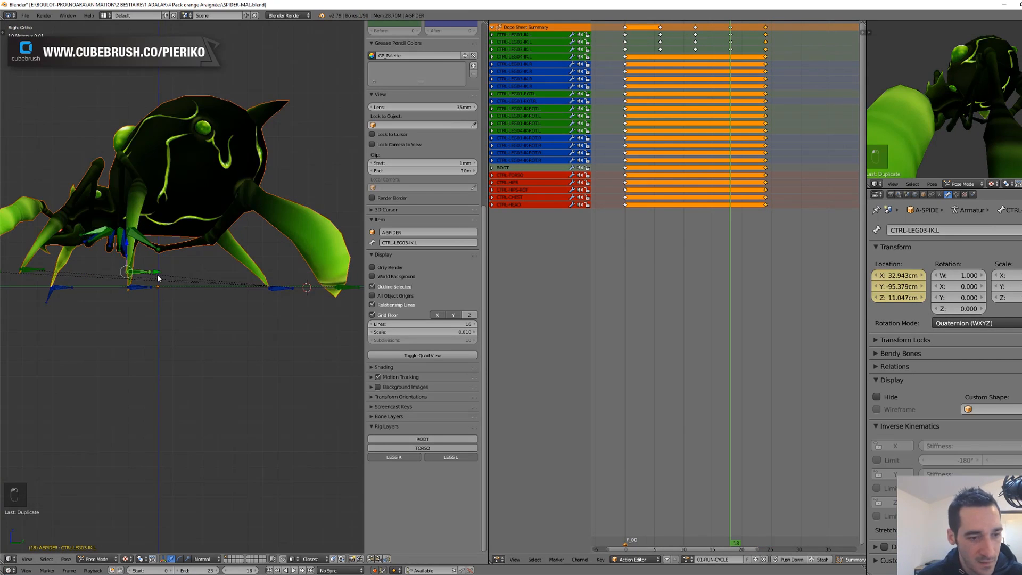
pyautogui.press('g')
pyautogui.click(157, 273)
pyautogui.moveTo(778, 211); pyautogui.dragTo(632, 212)
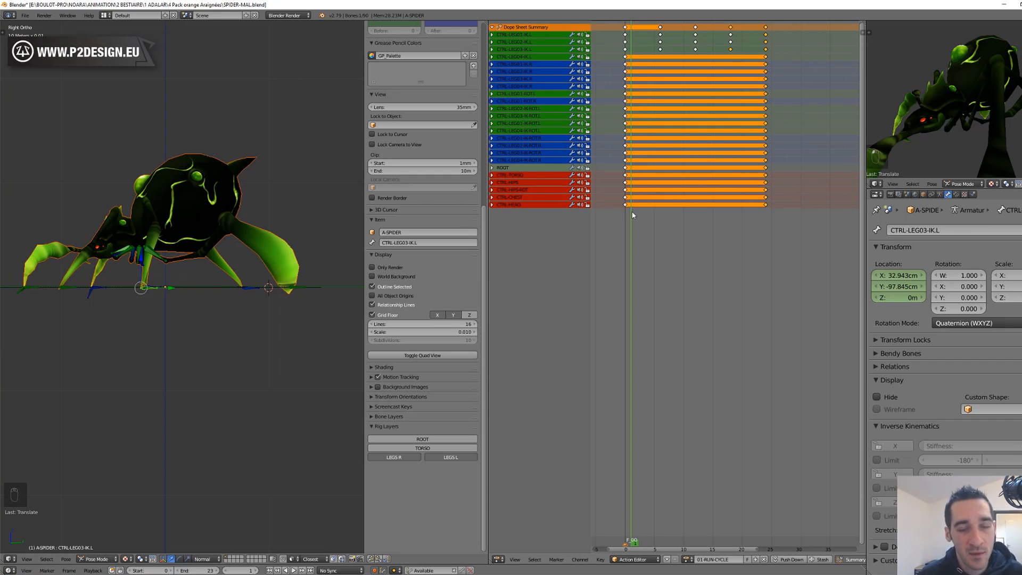
# At frame 0, move CTRL-LEG04-IK.L forward along the ground to about Y -95.6 cm.
pyautogui.rightClick(286, 282)
pyautogui.moveTo(624, 157)
pyautogui.mouseDown()
pyautogui.moveTo(675, 147)
pyautogui.moveTo(622, 160)
pyautogui.mouseUp()
pyautogui.moveTo(306, 288); pyautogui.dragTo(211, 301)
pyautogui.moveTo(211, 301); pyautogui.dragTo(266, 328, button='middle')
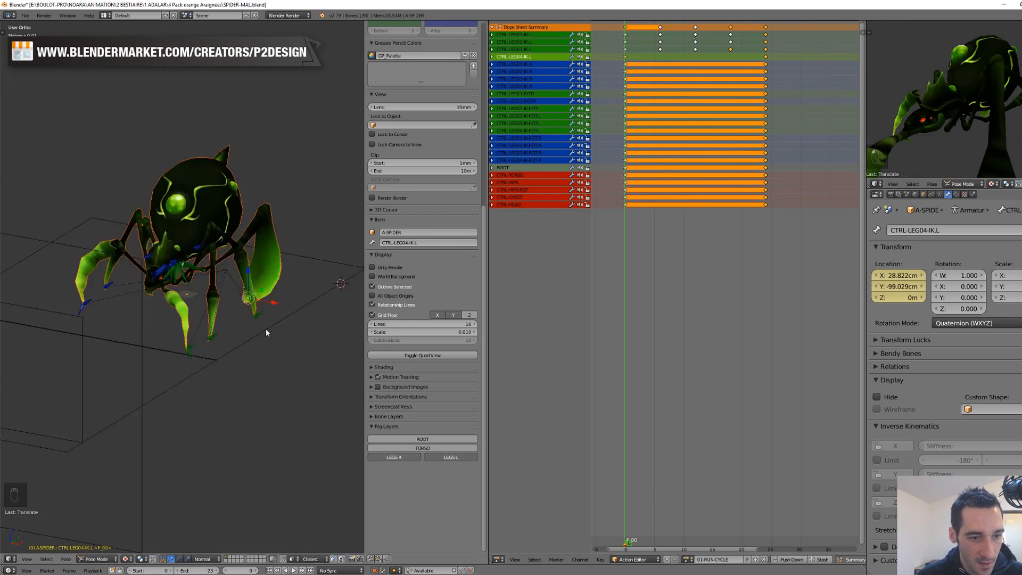
pyautogui.moveTo(267, 328); pyautogui.dragTo(245, 338)
pyautogui.moveTo(245, 338); pyautogui.dragTo(221, 357, button='middle')
pyautogui.press('KP_3')
# At frame 6, slide CTRL-LEG04-IK.L backward along the ground to about Y 10.2 cm.
pyautogui.click(661, 160)
pyautogui.keyDown('shift'); pyautogui.moveTo(236, 299); pyautogui.dragTo(193, 276, button='middle'); pyautogui.keyUp('shift')
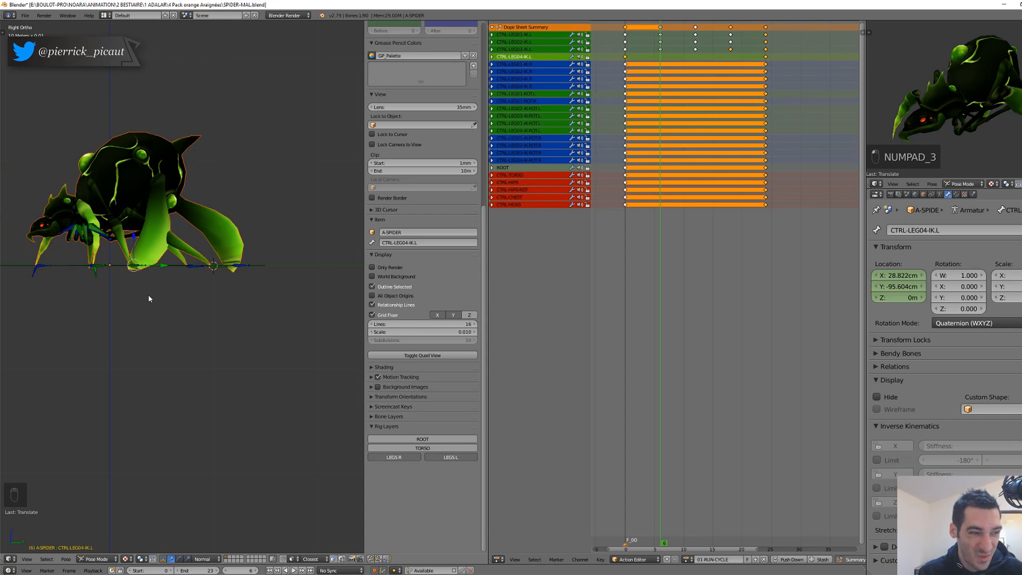
pyautogui.scroll(2, 110, 274)
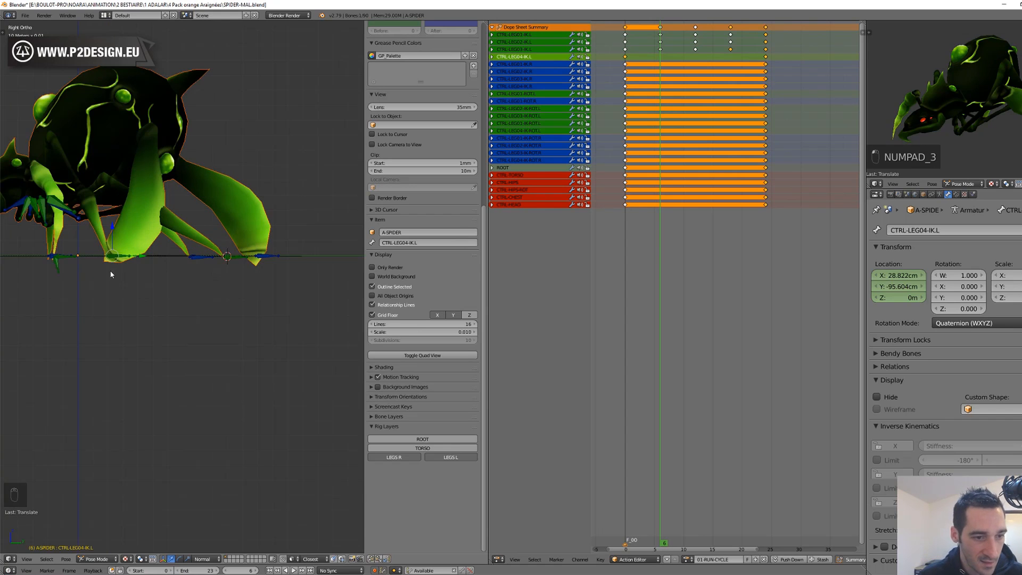
pyautogui.click(273, 270)
# Lift CTRL-LEG04-IK.L at frame 12, and bring it forward to about Y -68.5 cm, Z 14.5 cm at frame 18.
pyautogui.press('Up')
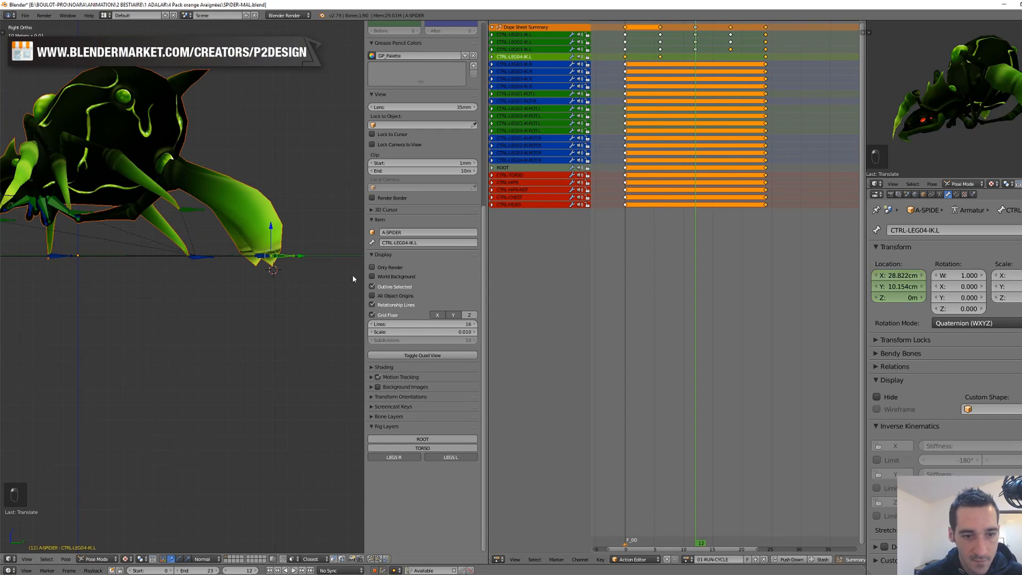
pyautogui.press('g')
pyautogui.click(242, 233)
pyautogui.press('Up')
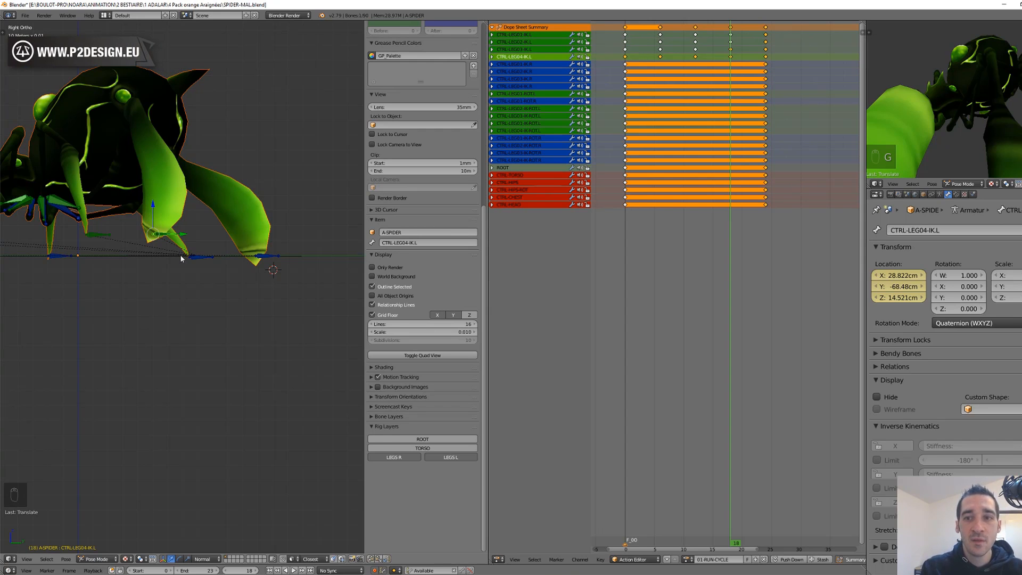
# Duplicate all frame 0 keyframes to frame 24 and play back the loop.
pyautogui.keyDown('alt'); pyautogui.rightClick(627, 50); pyautogui.keyUp('alt')
pyautogui.hotkey('shift', 'd')
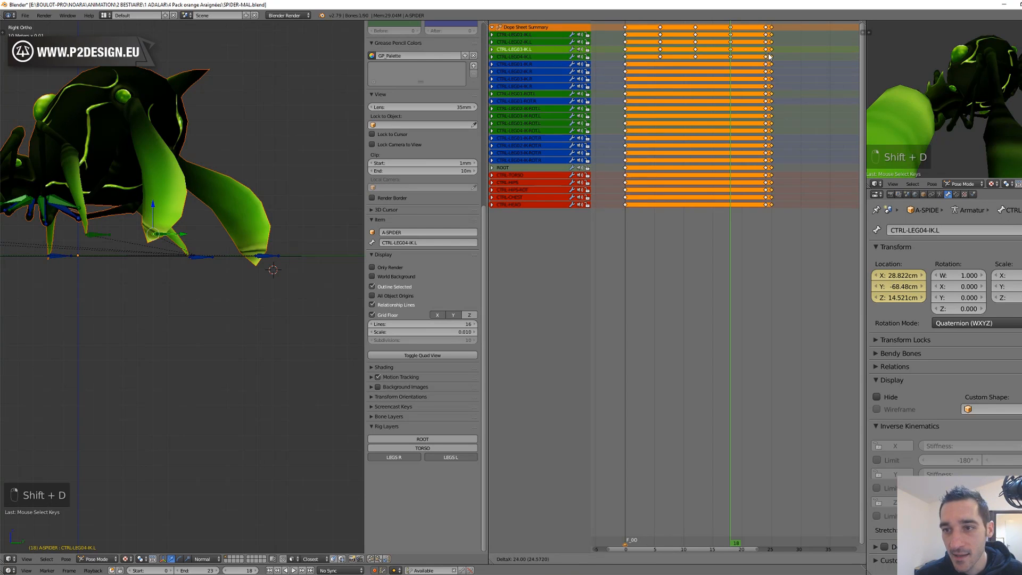
pyautogui.click(766, 58)
pyautogui.moveTo(645, 82); pyautogui.dragTo(604, 81)
pyautogui.moveTo(109, 181); pyautogui.dragTo(183, 225, button='middle')
pyautogui.hotkey('alt', 'a')
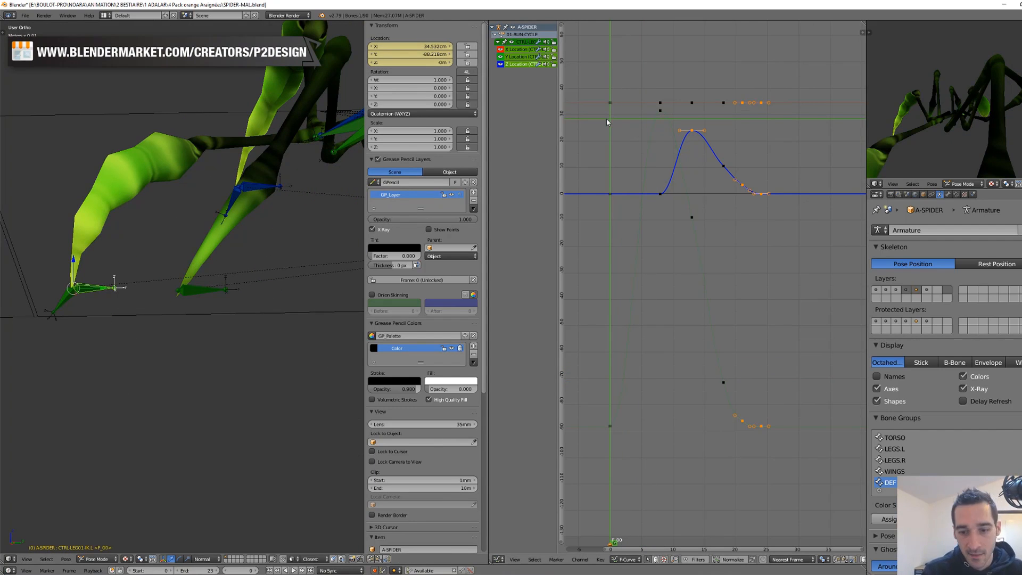
# Set the frame 0 and frame 8 keys of CTRL-LEG01-IK.L's Y Location curve to Linear, and return the frame 8 key to Bezier.
pyautogui.rightClick(610, 427)
pyautogui.keyDown('shift'); pyautogui.rightClick(661, 111); pyautogui.keyUp('shift')
pyautogui.press('t')
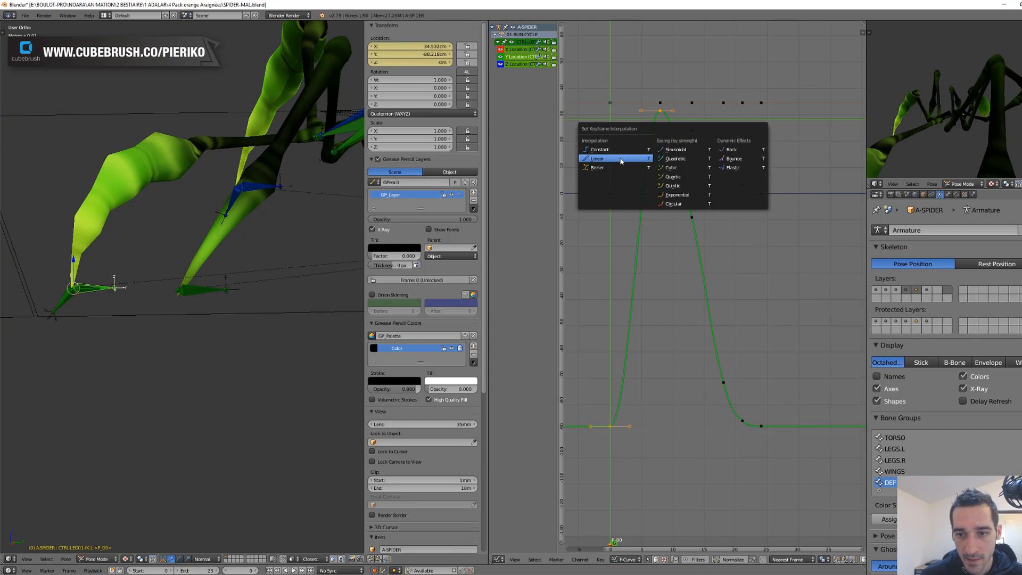
pyautogui.click(621, 160)
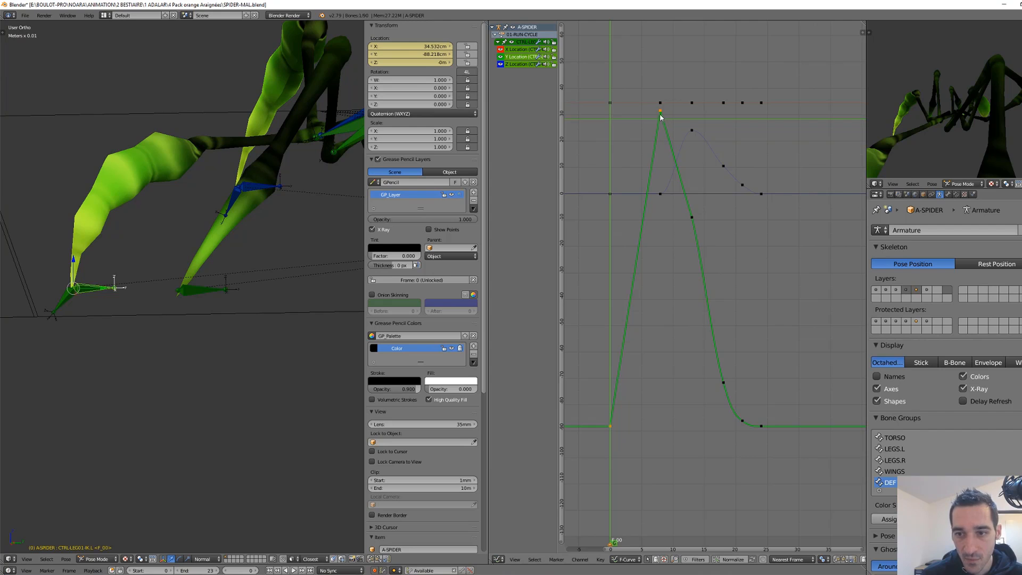
pyautogui.press('t')
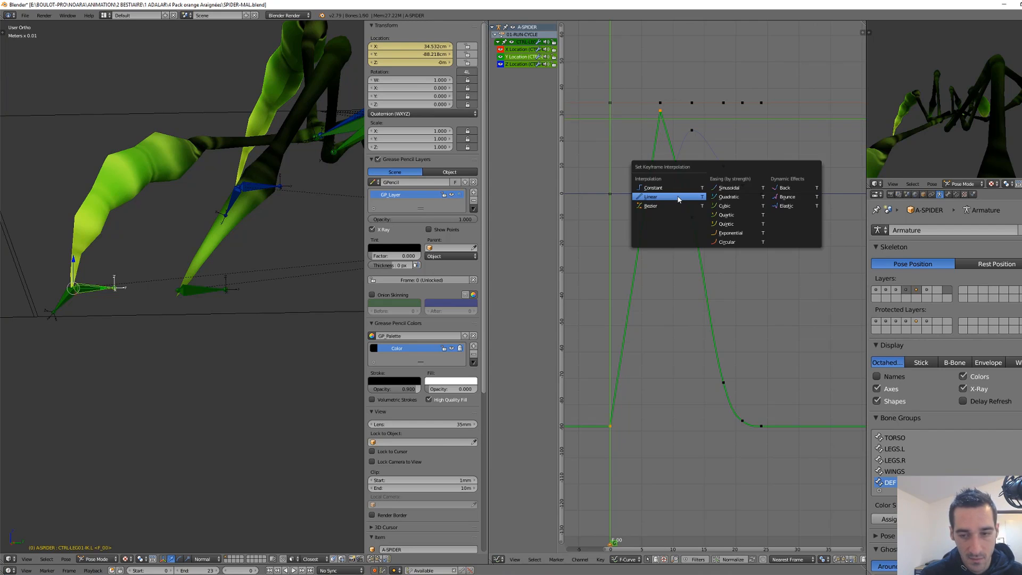
pyautogui.click(659, 209)
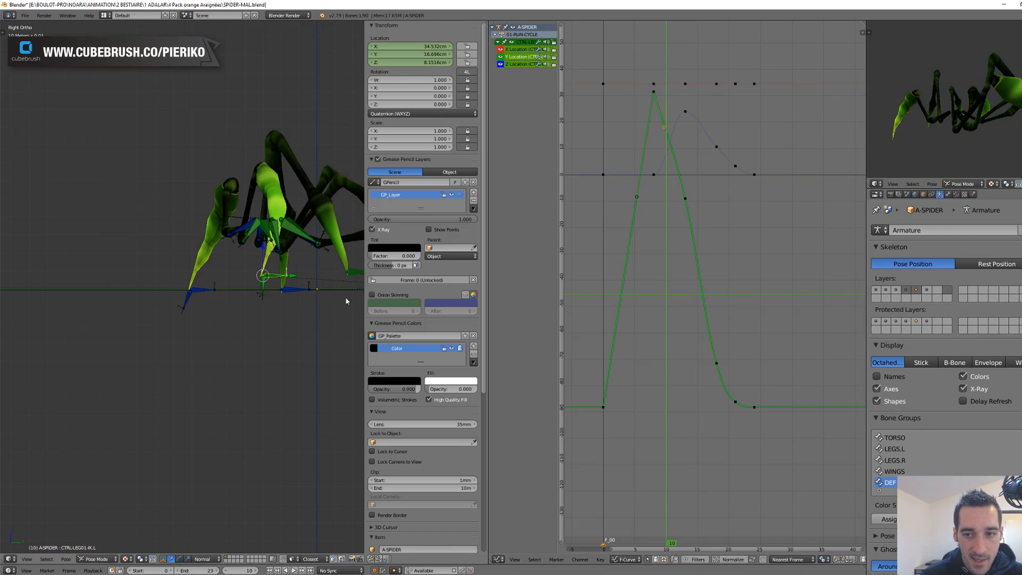
# Play and scrub through frames 5 to 10 to examine the left front foot's motion around its liftoff.
pyautogui.hotkey('alt', 'a')
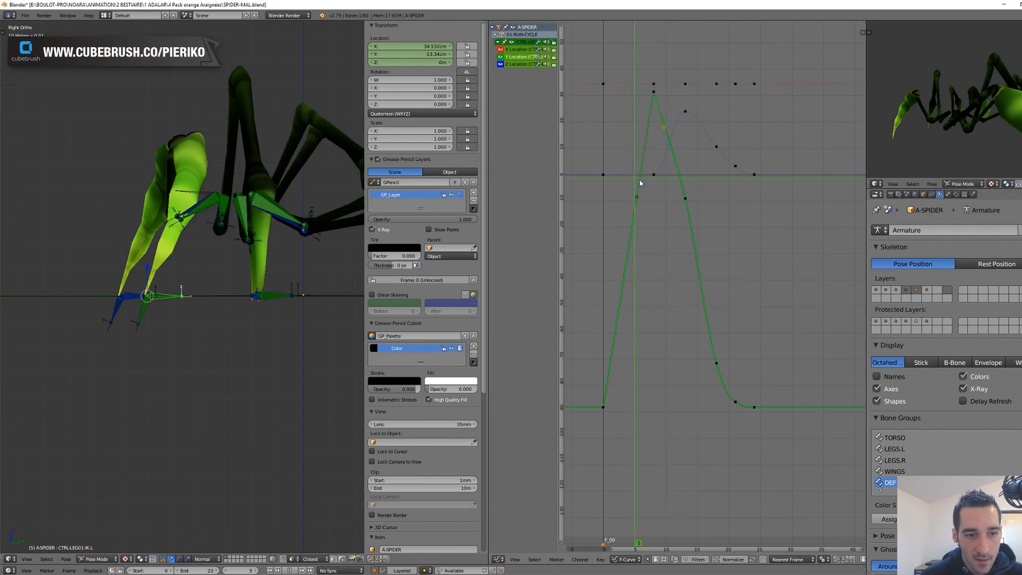
pyautogui.hotkey('alt', 'a')
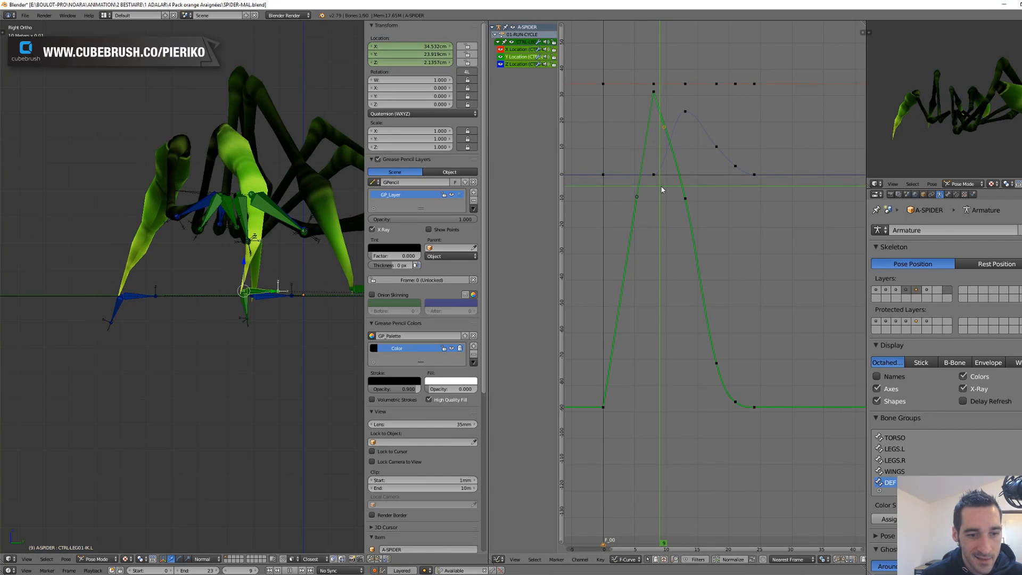
pyautogui.moveTo(639, 139); pyautogui.dragTo(662, 131)
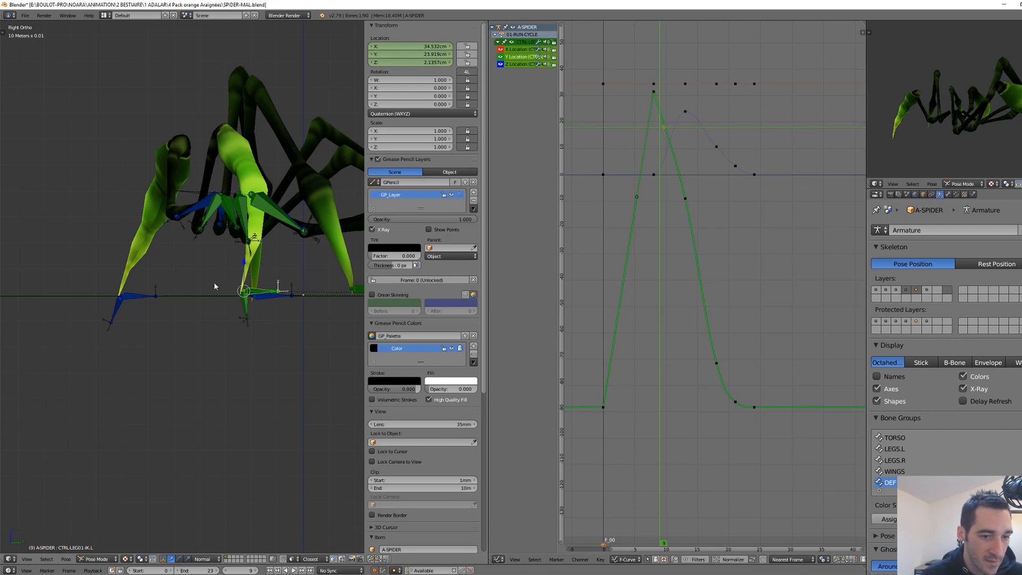
pyautogui.press('Right')
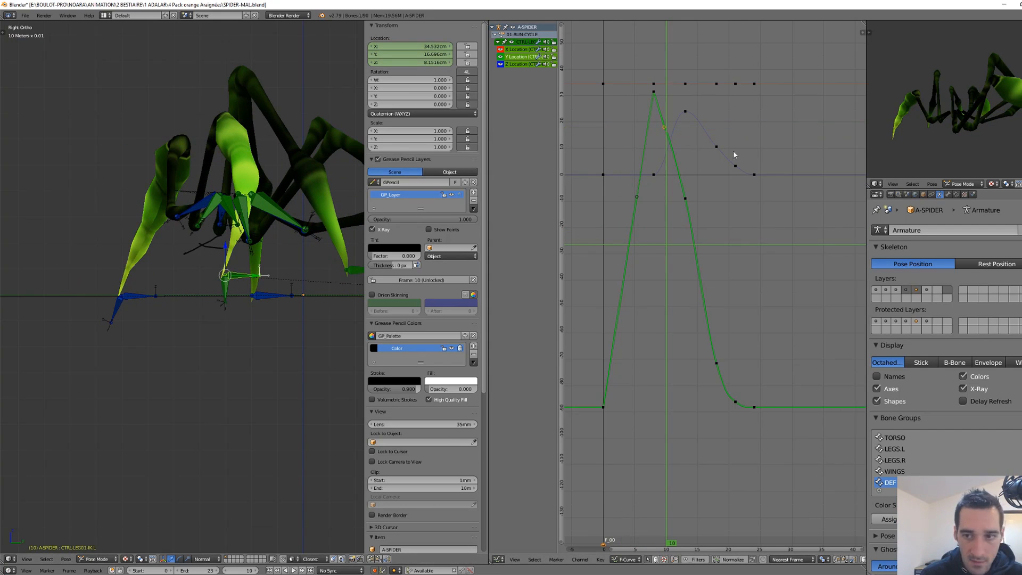
pyautogui.press('Up')
pyautogui.click(666, 123)
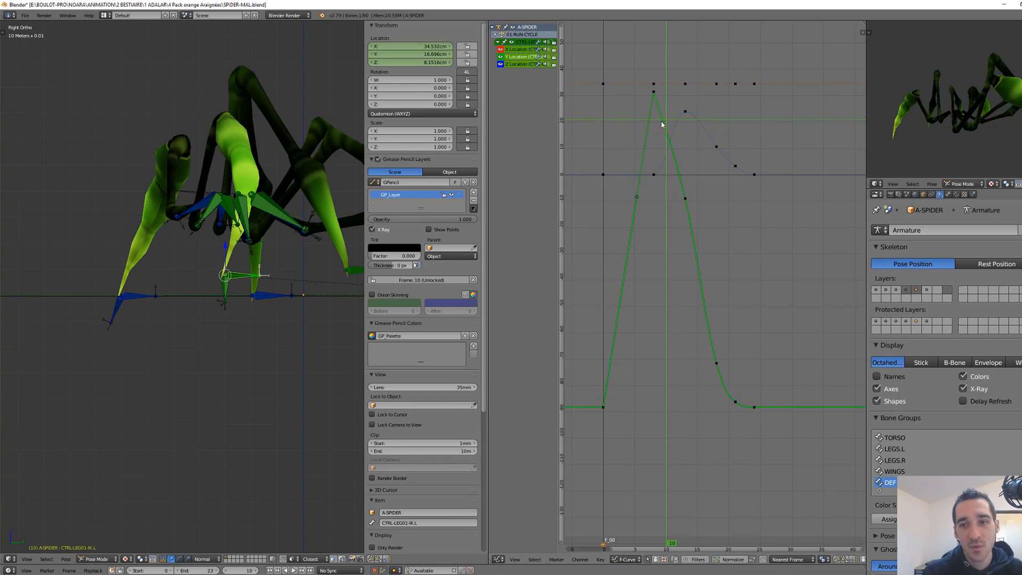
# At frame 10, draw Grease Pencil strokes behind the left front foot to indicate its backward follow-through.
pyautogui.keyDown('shift'); pyautogui.moveTo(359, 265); pyautogui.dragTo(322, 264, button='middle'); pyautogui.keyUp('shift')
pyautogui.press('d')
pyautogui.moveTo(239, 268); pyautogui.dragTo(307, 269)
pyautogui.moveTo(293, 263); pyautogui.dragTo(289, 277)
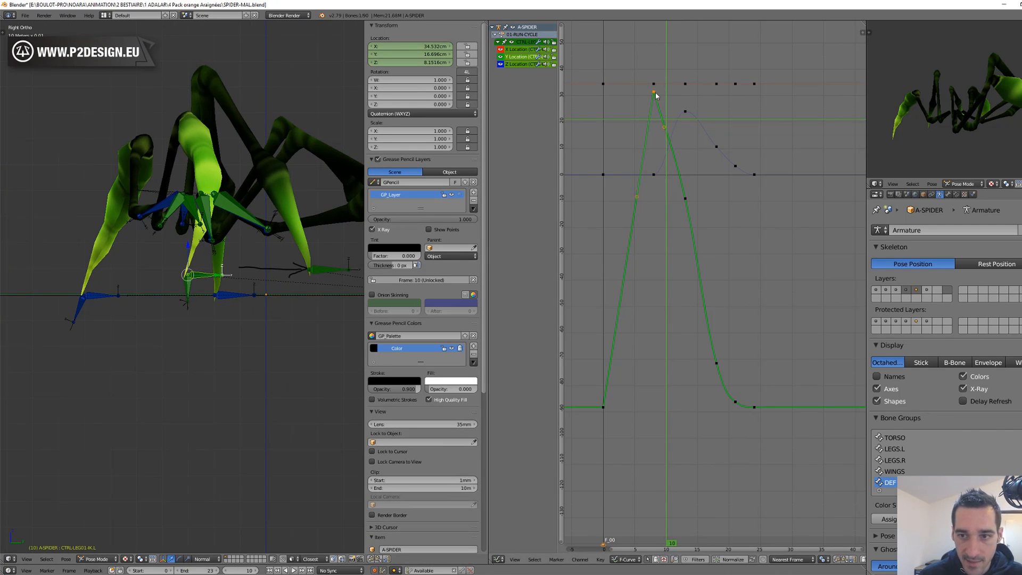
# Raise the outgoing handle of the frame 8 Y Location key to make the curve overshoot, and play back the result.
pyautogui.click(675, 56)
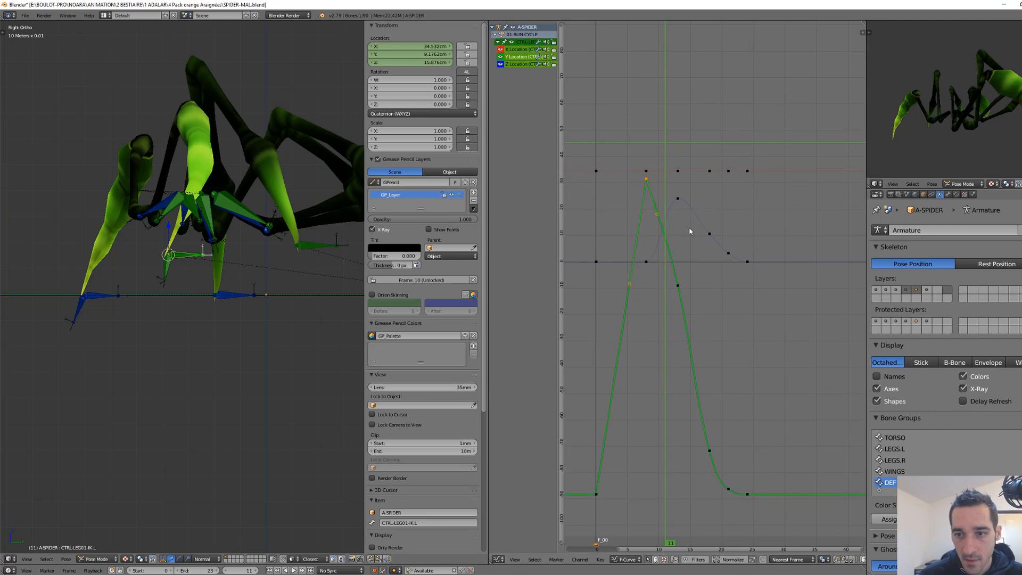
pyautogui.moveTo(657, 214); pyautogui.dragTo(662, 130, button='right')
pyautogui.hotkey('alt', 'a')
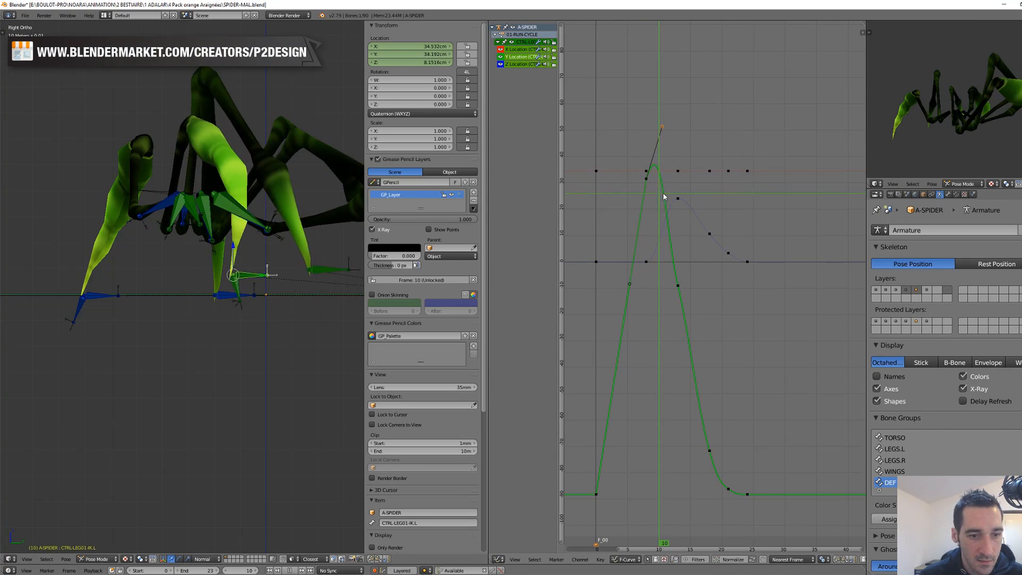
pyautogui.moveTo(663, 192); pyautogui.dragTo(657, 214)
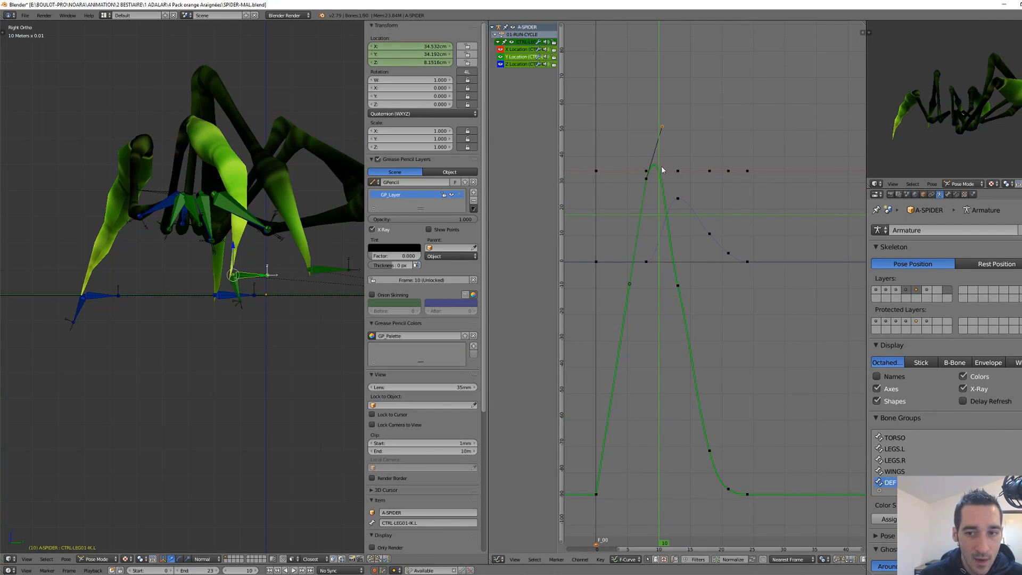
# Move the frame 13 key of the Y Location curve upward to about frame 14, and scrub through the foot's liftoff.
pyautogui.press('g')
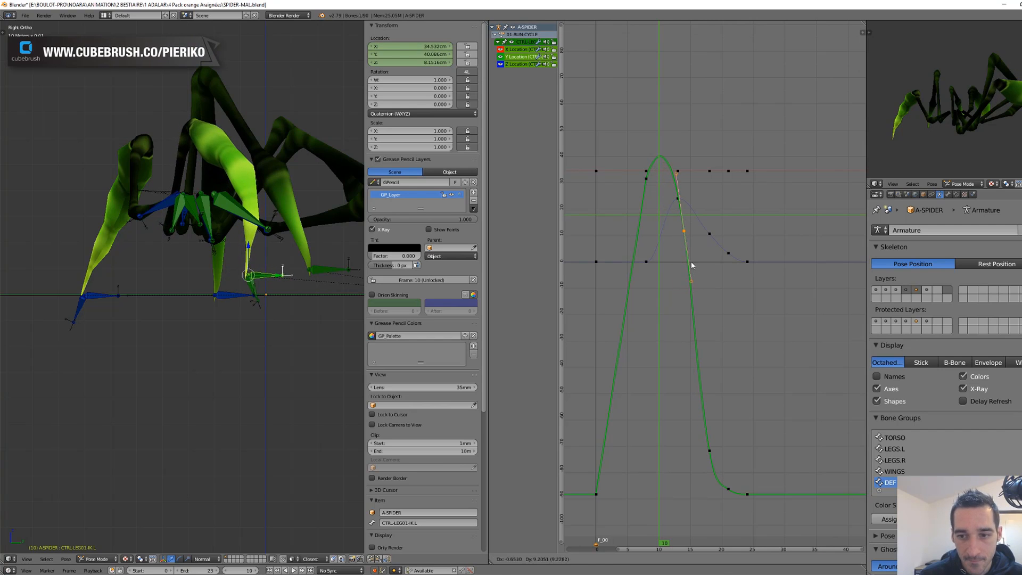
pyautogui.click(702, 288)
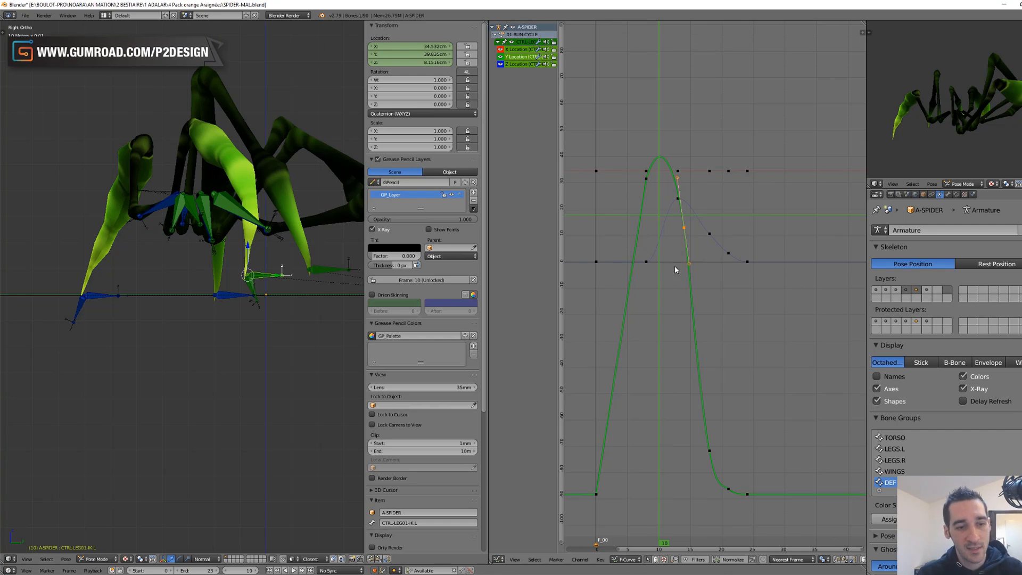
pyautogui.moveTo(648, 189); pyautogui.dragTo(677, 197)
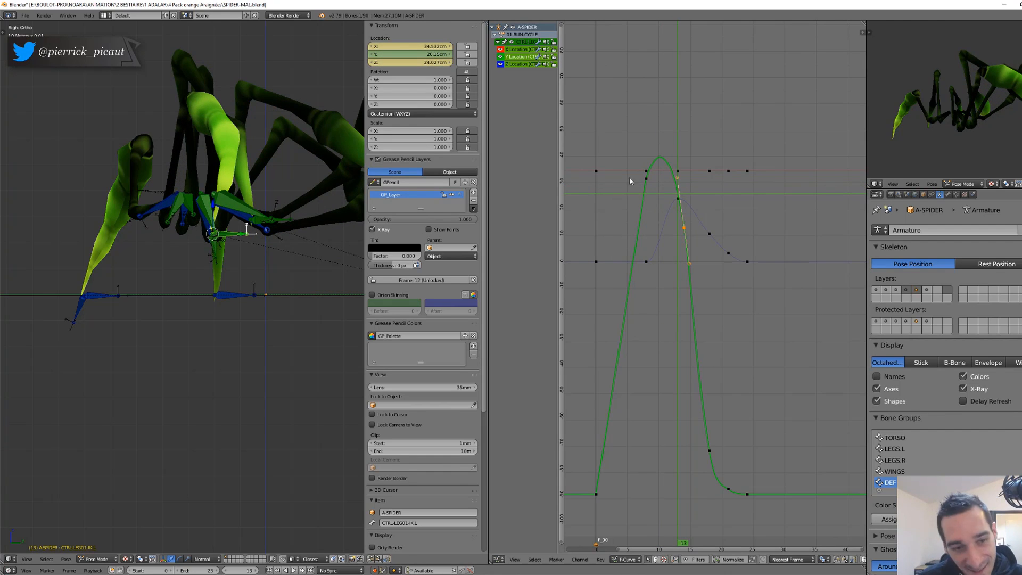
pyautogui.moveTo(630, 182); pyautogui.dragTo(653, 246)
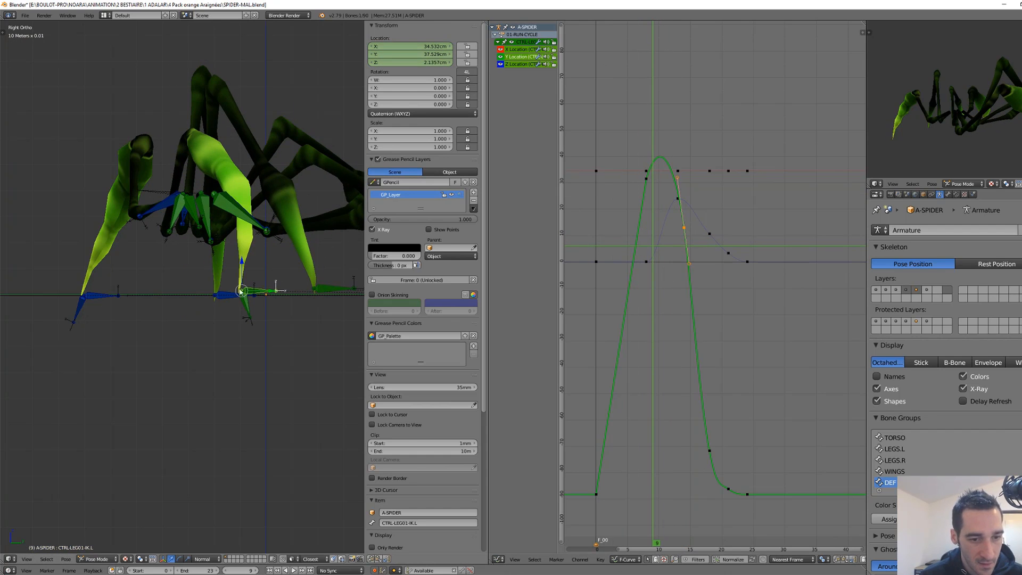
# At frame 9, draw a red Grease Pencil stroke tracing the left front foot's arc, and play back the cycle.
pyautogui.moveTo(230, 286)
pyautogui.mouseDown()
pyautogui.moveTo(160, 208)
pyautogui.moveTo(55, 244)
pyautogui.mouseUp()
pyautogui.click(374, 348)
pyautogui.click(442, 238)
pyautogui.moveTo(403, 282); pyautogui.dragTo(399, 299)
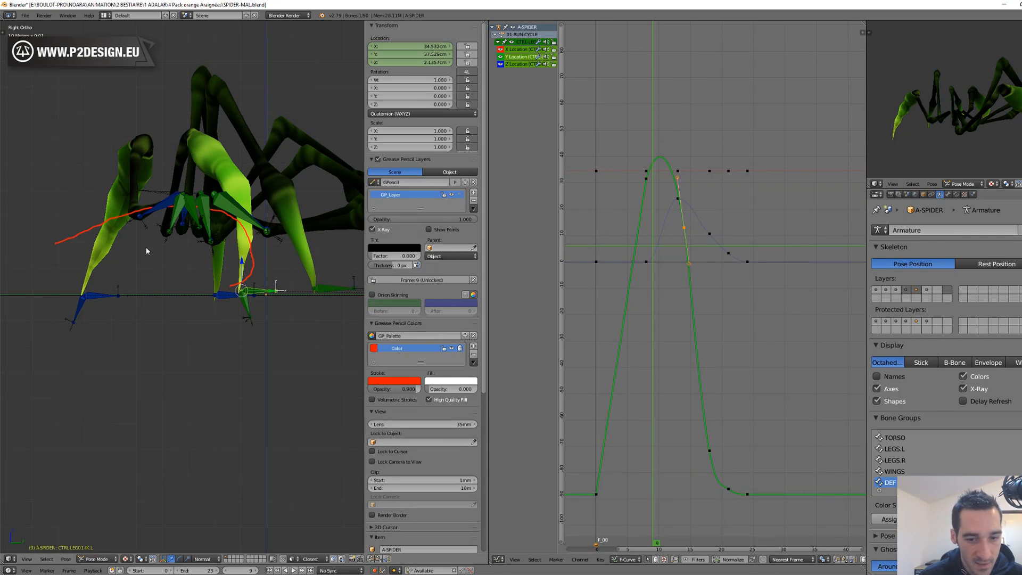
pyautogui.hotkey('alt', 'a')
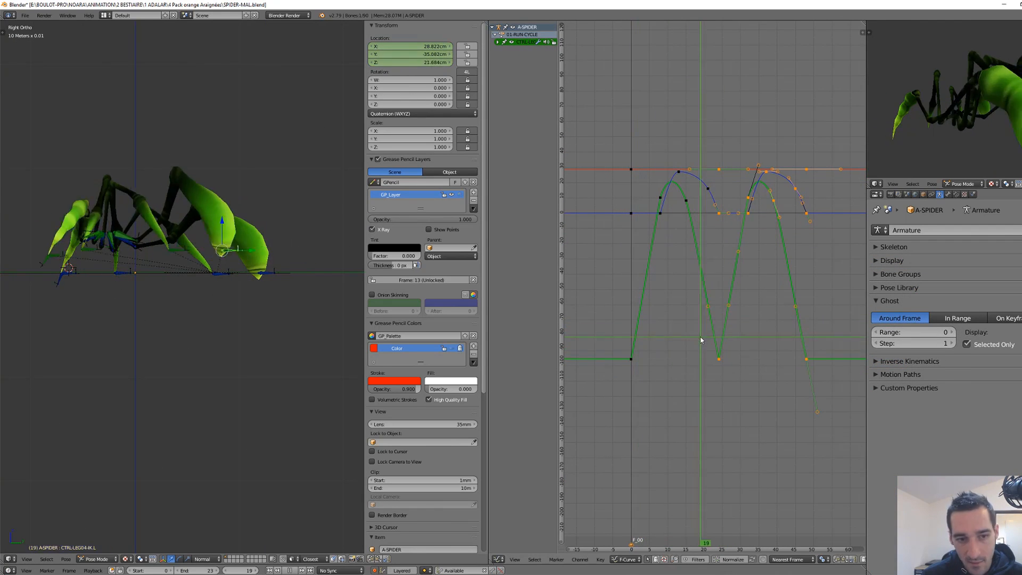
# Shift all keys of the fourth left leg's IK controller 12 frames earlier, and play back the offset.
pyautogui.press('Escape')
pyautogui.click(633, 359)
pyautogui.press('a')
pyautogui.press('a')
pyautogui.press('g')
pyautogui.press('x')
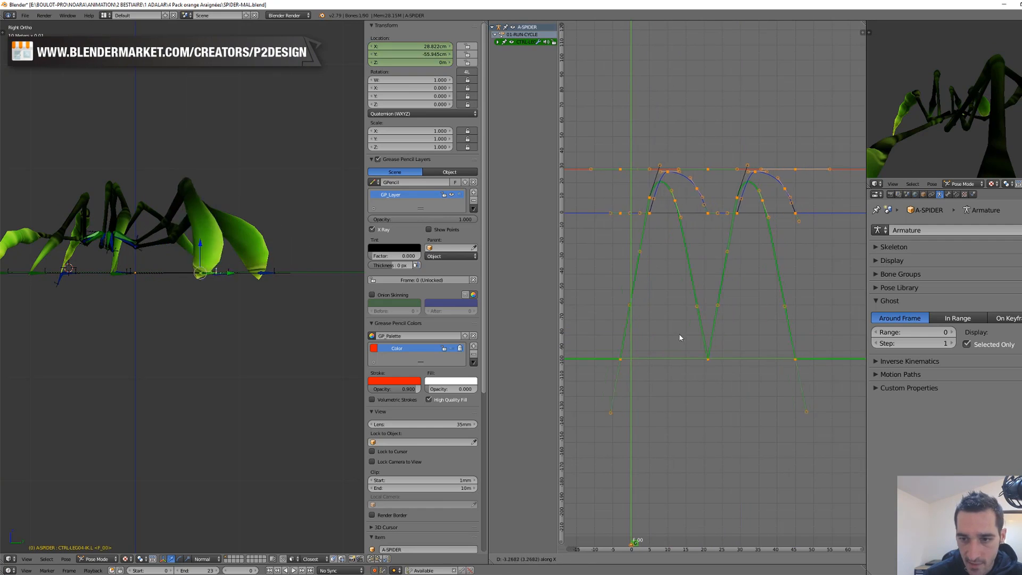
pyautogui.click(647, 339)
pyautogui.moveTo(617, 404); pyautogui.dragTo(669, 408)
pyautogui.moveTo(114, 285); pyautogui.dragTo(160, 306, button='middle')
pyautogui.moveTo(633, 179); pyautogui.dragTo(645, 200)
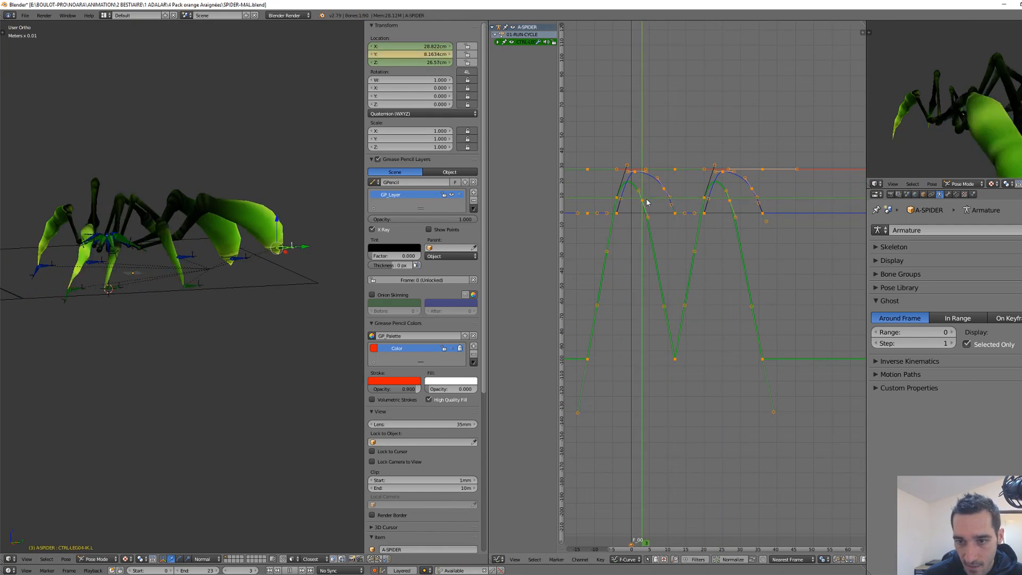
pyautogui.hotkey('alt', 'a')
pyautogui.moveTo(213, 298); pyautogui.dragTo(170, 289, button='middle')
pyautogui.hotkey('alt', 'a')
# Key the torso controller shifted sideways and down at frame 4, with a mirrored pose at frame 16, and play back the sway.
pyautogui.rightClick(140, 256)
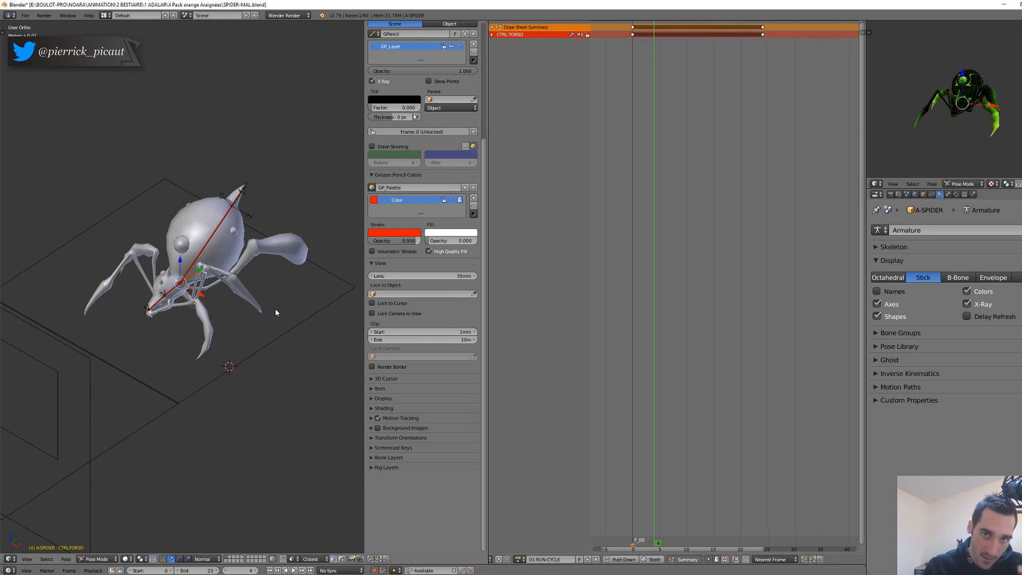
pyautogui.press('KP_1')
pyautogui.press('i')
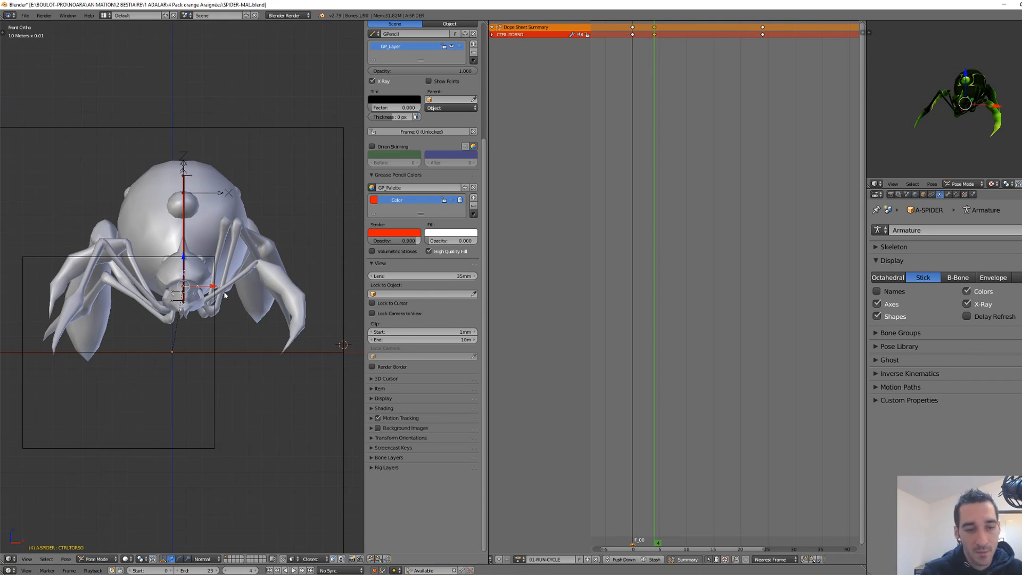
pyautogui.hotkey('alt', 'a')
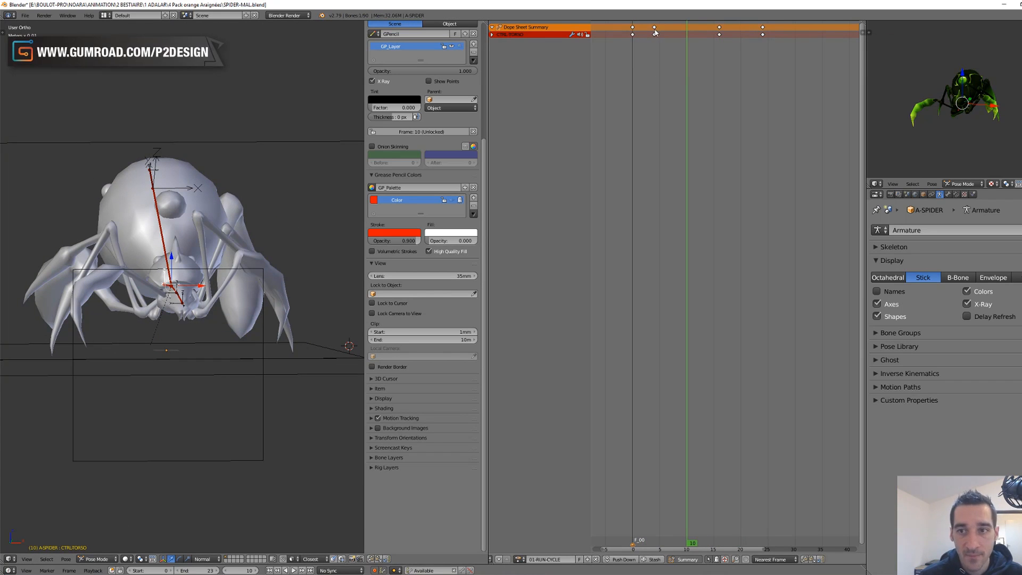
pyautogui.moveTo(655, 31); pyautogui.dragTo(677, 65)
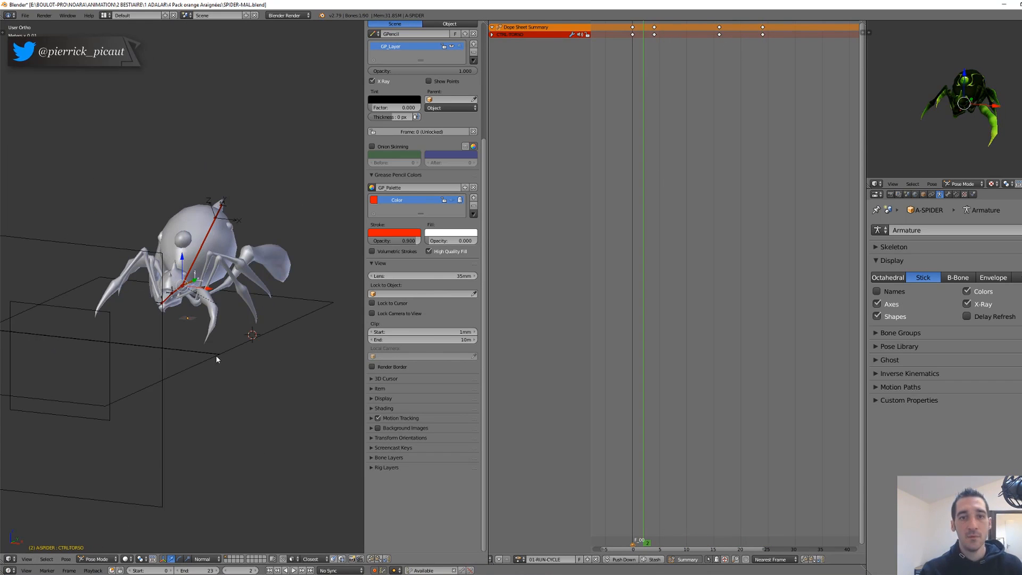
# Step through the first frames of the cycle from different angles to examine the torso's sway against the legs.
pyautogui.click(628, 138)
pyautogui.press('Right')
pyautogui.press('Right')
pyautogui.scroll(3, 207, 349)
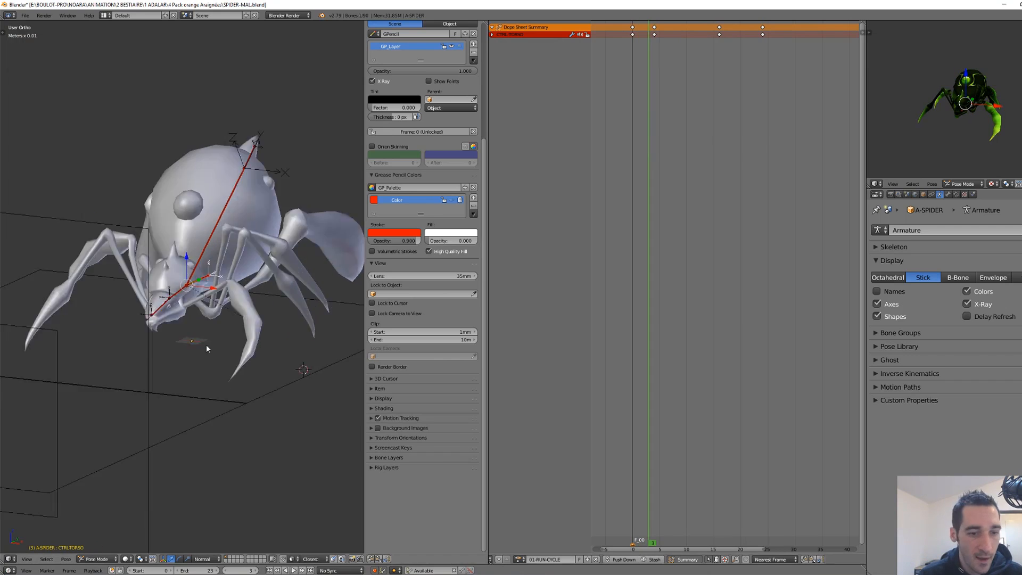
pyautogui.moveTo(207, 349); pyautogui.dragTo(342, 351, button='middle')
pyautogui.press('Right')
pyautogui.press('Right')
# Raise the torso controller and bring it partly back toward the center, place this key at frame 9, and play back.
pyautogui.press('KP_1')
pyautogui.scroll(3, 161, 285)
pyautogui.moveTo(189, 257)
pyautogui.mouseDown()
pyautogui.moveTo(190, 276)
pyautogui.moveTo(179, 247)
pyautogui.mouseUp()
pyautogui.press('Right')
pyautogui.press('Right')
pyautogui.press('Right')
pyautogui.press('Right')
pyautogui.rightClick(675, 26)
pyautogui.hotkey('shift', 'd')
pyautogui.click(681, 30)
pyautogui.hotkey('alt', 'a')
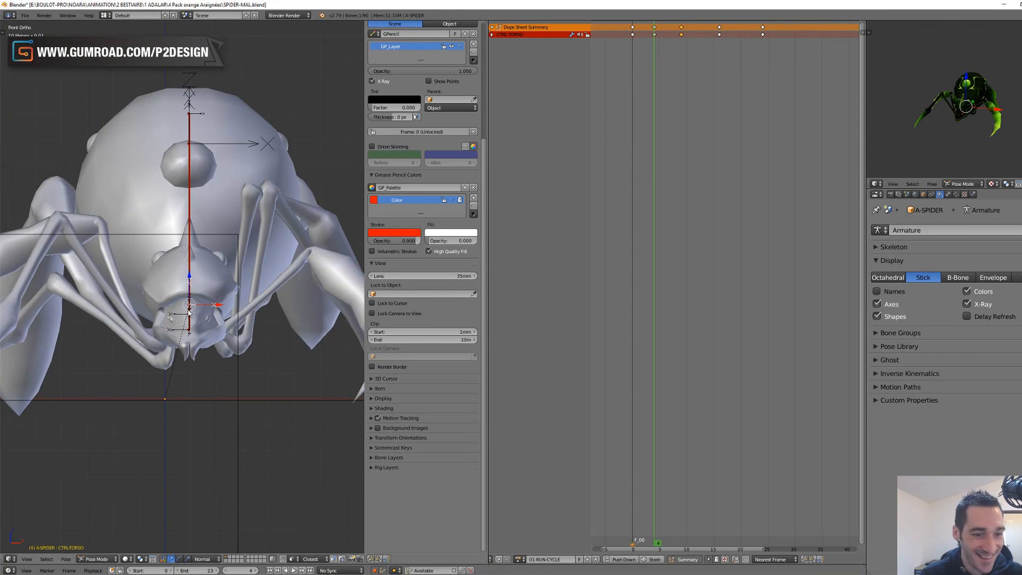
# Copy the torso pose from frame 4, paste it flipped at frame 16, and play back the cycle.
pyautogui.keyDown('shift'); pyautogui.rightClick(720, 27); pyautogui.keyUp('shift')
pyautogui.hotkey('alt', 'a')
pyautogui.rightClick(654, 27)
pyautogui.hotkey('ctrl', 'c')
pyautogui.click(720, 68)
pyautogui.hotkey('ctrl', 'shift', 'v')
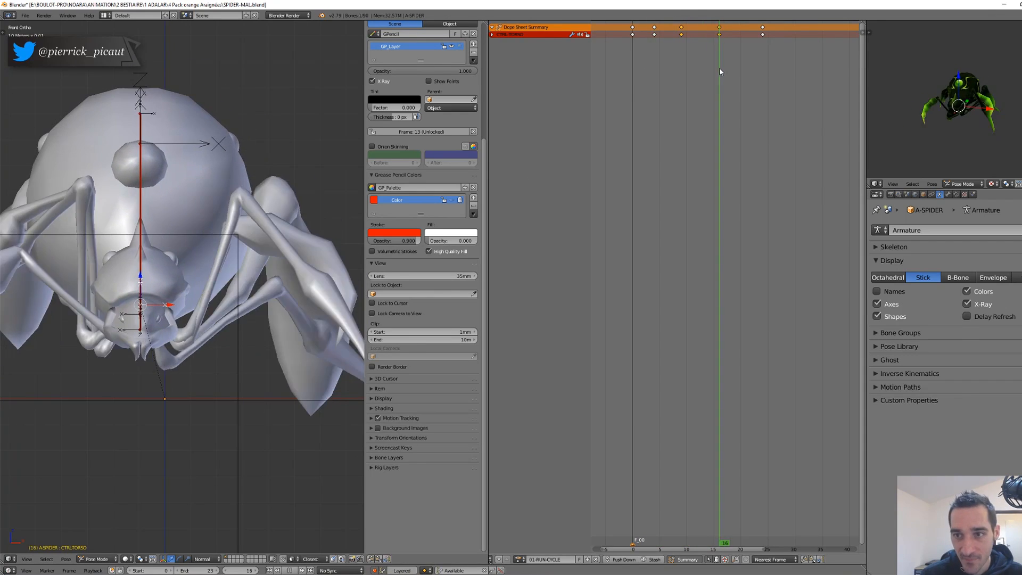
pyautogui.hotkey('alt', 'a')
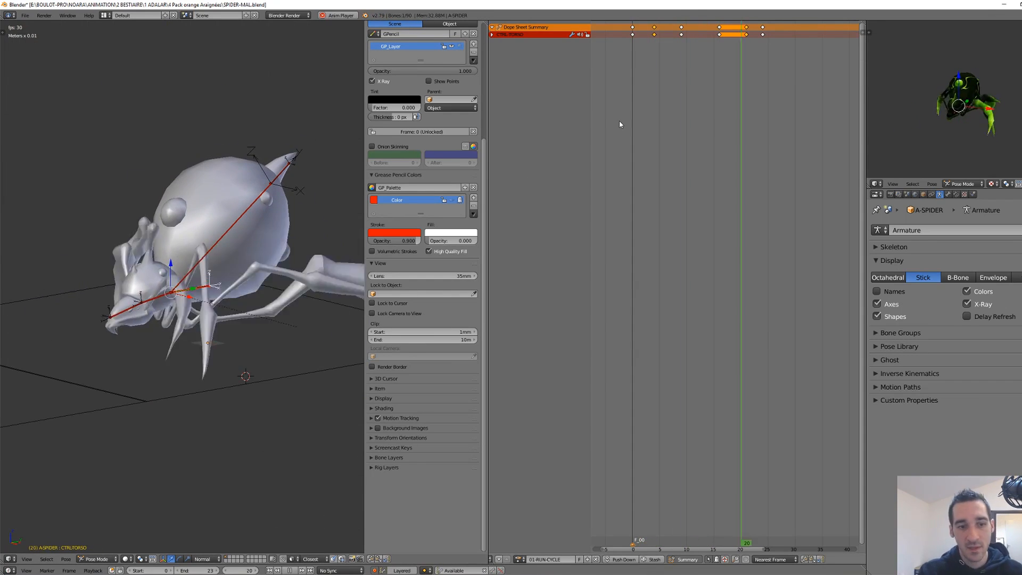
# Select the torso controller and frame its location curves in the graph for inspection.
pyautogui.moveTo(160, 432); pyautogui.dragTo(159, 437, button='middle')
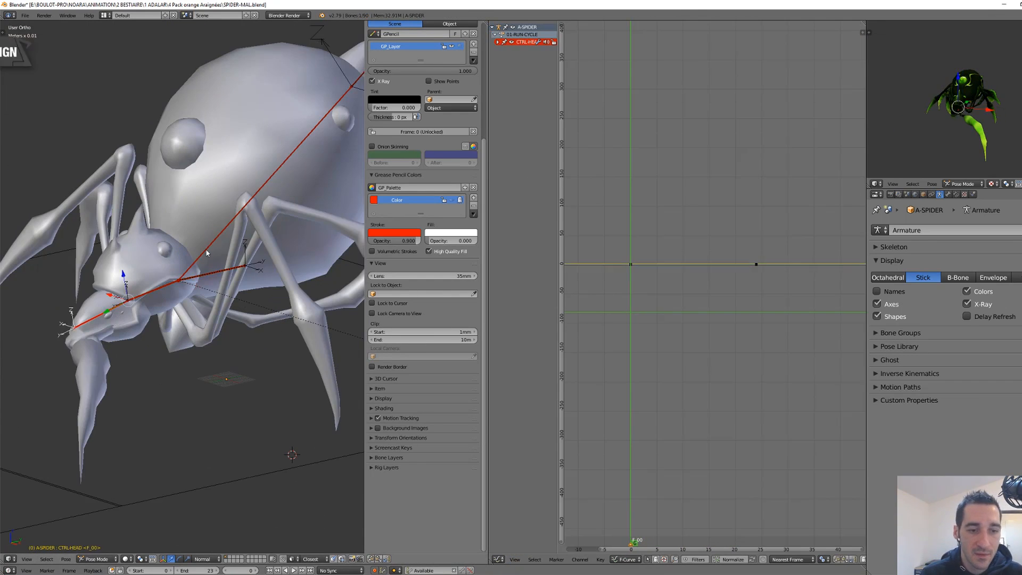
pyautogui.rightClick(210, 273)
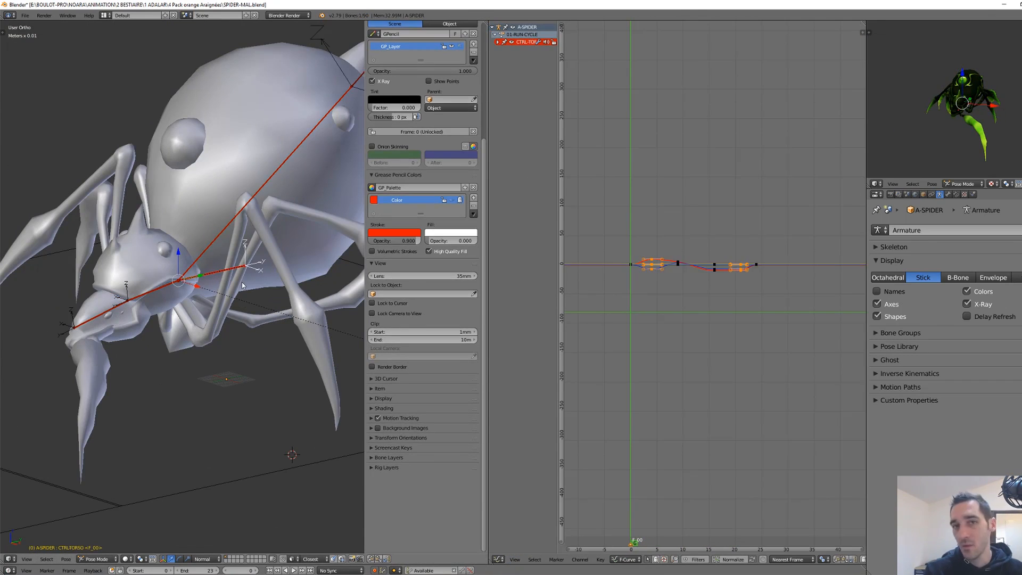
pyautogui.press('Home')
pyautogui.press('a')
pyautogui.press('a')
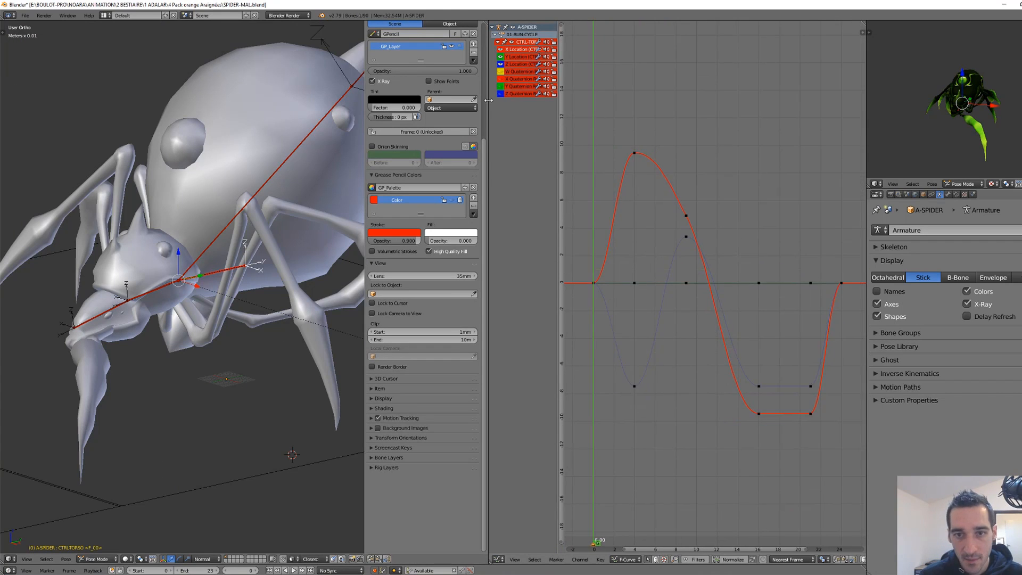
pyautogui.scroll(-1, 771, 277)
pyautogui.scroll(-3, 139, 325)
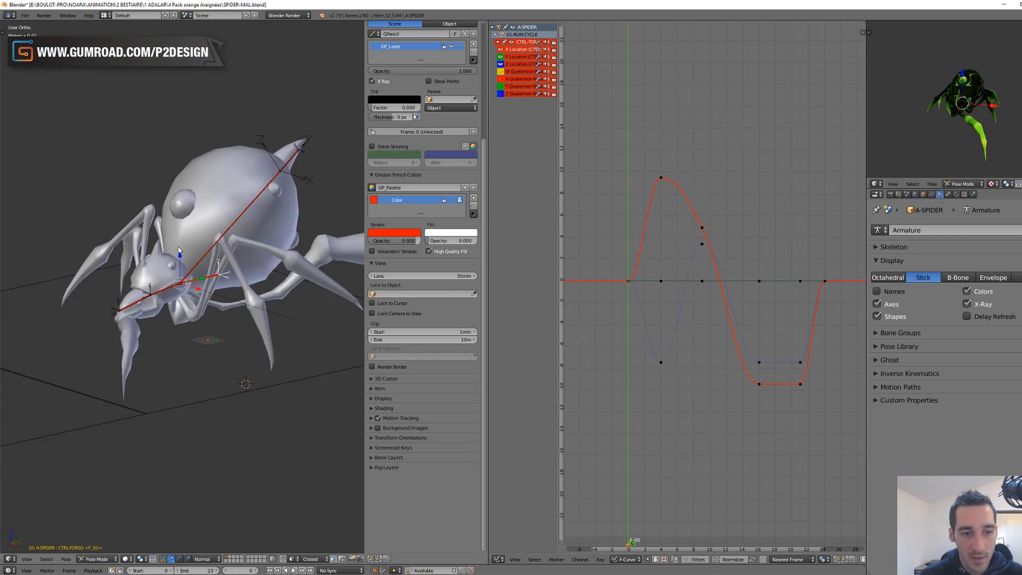
# Move the first low key of the torso's Z Location curve to frame 3.
pyautogui.press('KP_3')
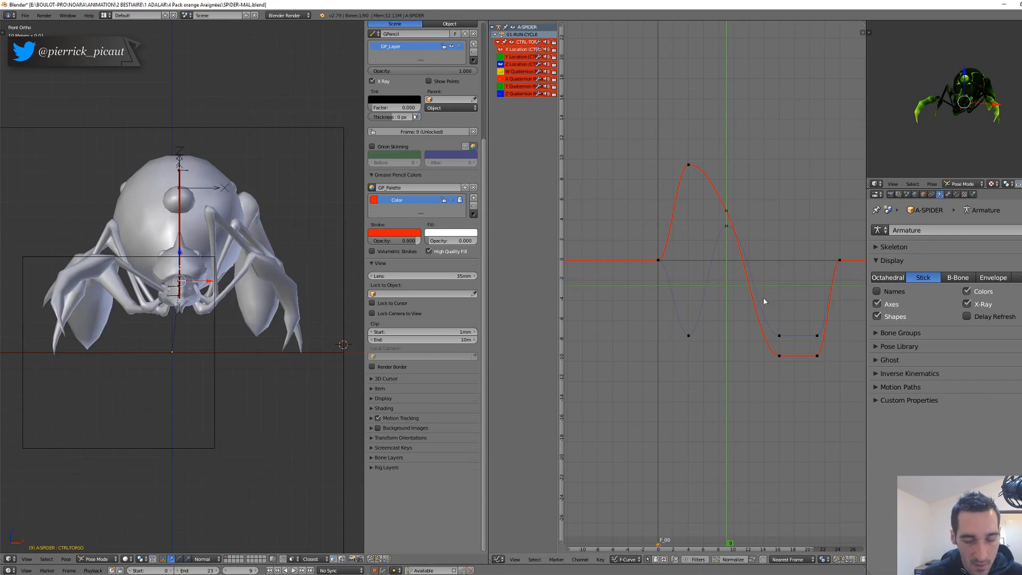
pyautogui.hotkey('alt', 'a')
pyautogui.moveTo(651, 348); pyautogui.dragTo(663, 354)
pyautogui.press('g')
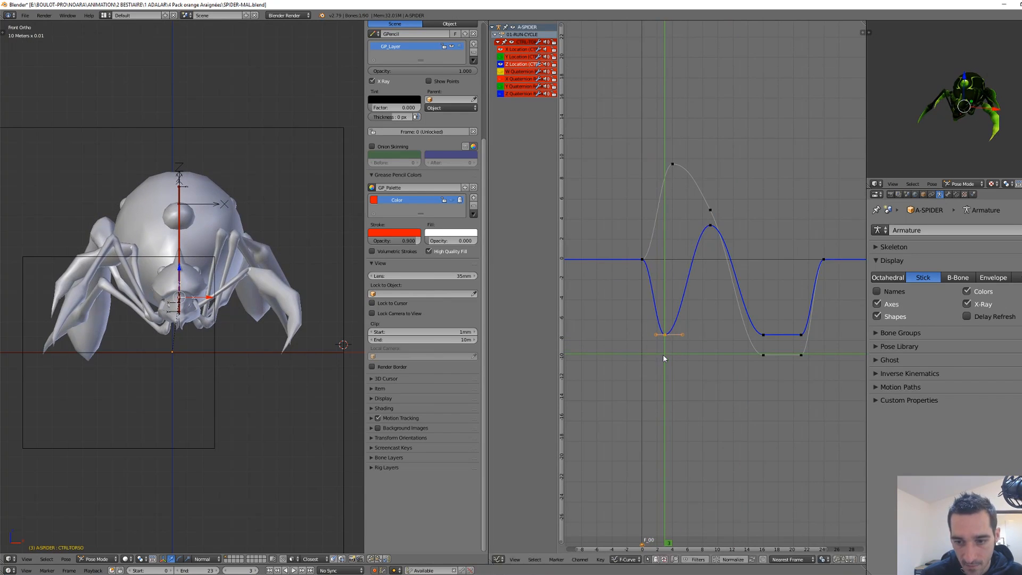
pyautogui.click(656, 352)
pyautogui.moveTo(656, 352); pyautogui.dragTo(630, 343, button='middle')
# Raise the torso's Z Location key at frame 21 to the height of the frame 9 key, and lower the first and last keys together.
pyautogui.moveTo(631, 343); pyautogui.dragTo(737, 368)
pyautogui.moveTo(746, 362); pyautogui.dragTo(730, 364, button='middle')
pyautogui.moveTo(731, 364); pyautogui.dragTo(746, 351)
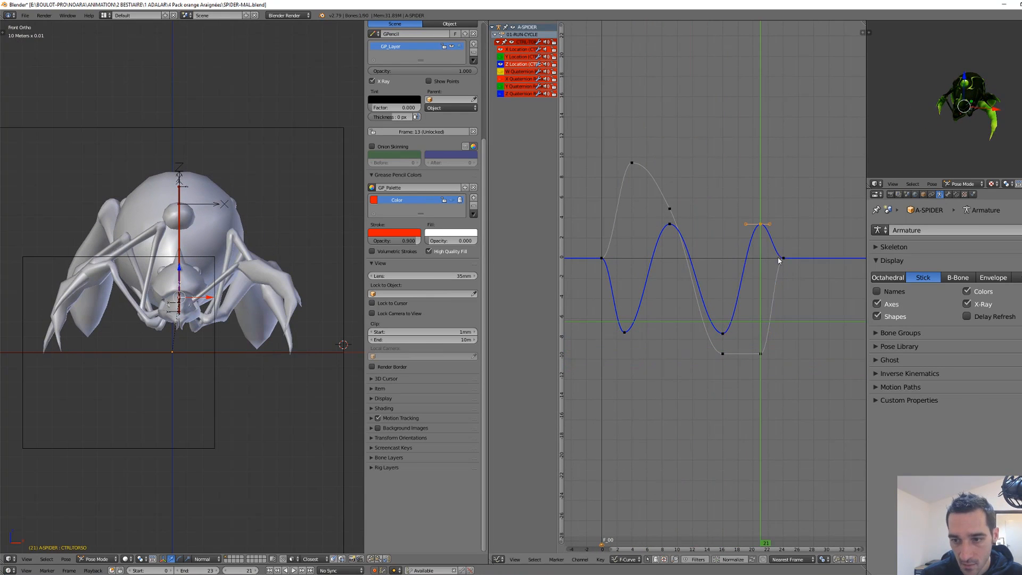
pyautogui.keyDown('shift'); pyautogui.click(786, 262); pyautogui.keyUp('shift')
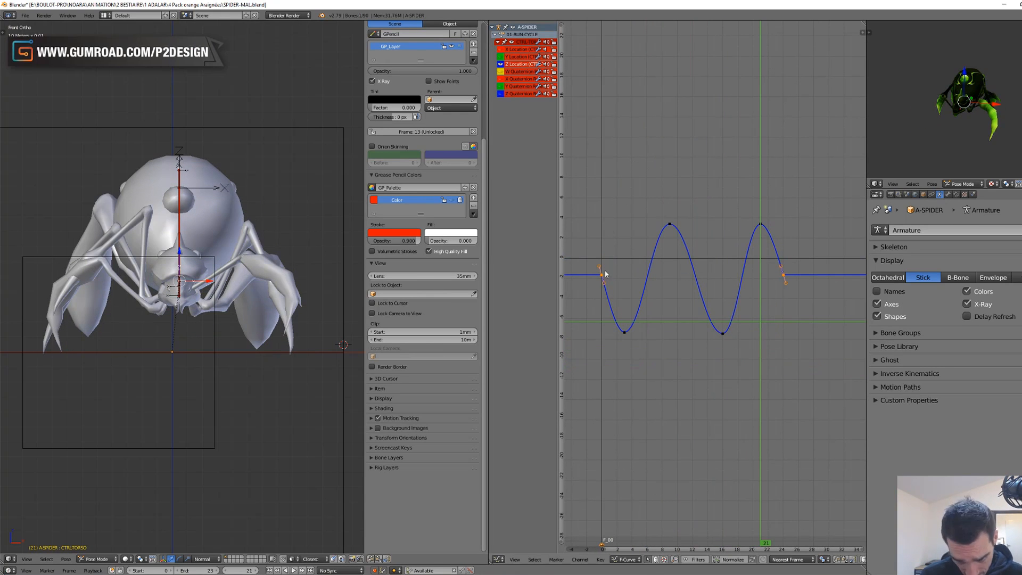
pyautogui.keyDown('shift'); pyautogui.rightClick(604, 273); pyautogui.keyUp('shift')
pyautogui.moveTo(715, 317); pyautogui.dragTo(647, 398)
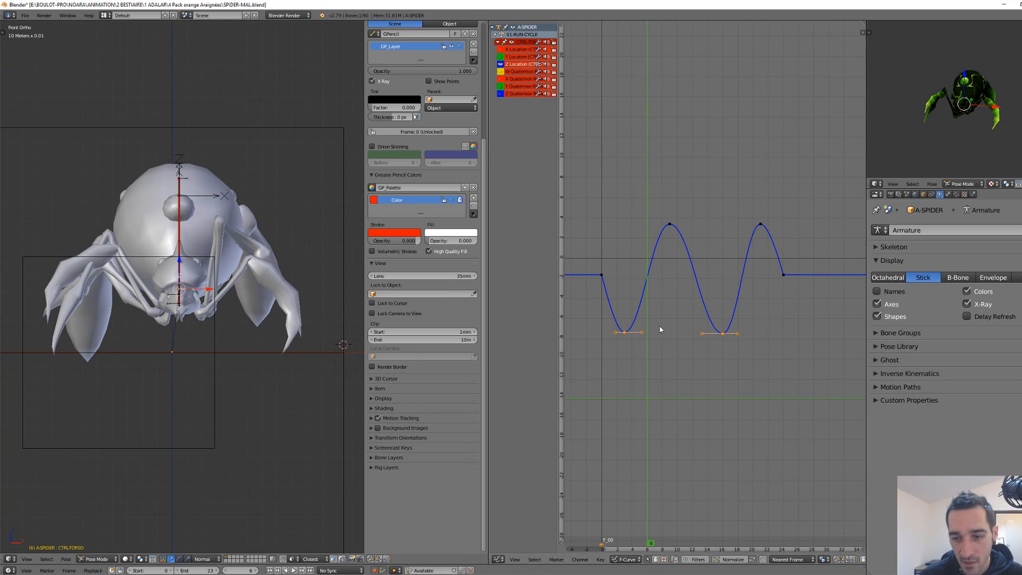
# Replace the torso's Z Location peak key at frame 21 with one at frame 22, and raise the first and last keys to about 0.4.
pyautogui.click(791, 264)
pyautogui.moveTo(790, 264); pyautogui.dragTo(754, 269, button='middle')
pyautogui.rightClick(776, 195)
pyautogui.press('x')
pyautogui.moveTo(617, 319); pyautogui.dragTo(733, 322)
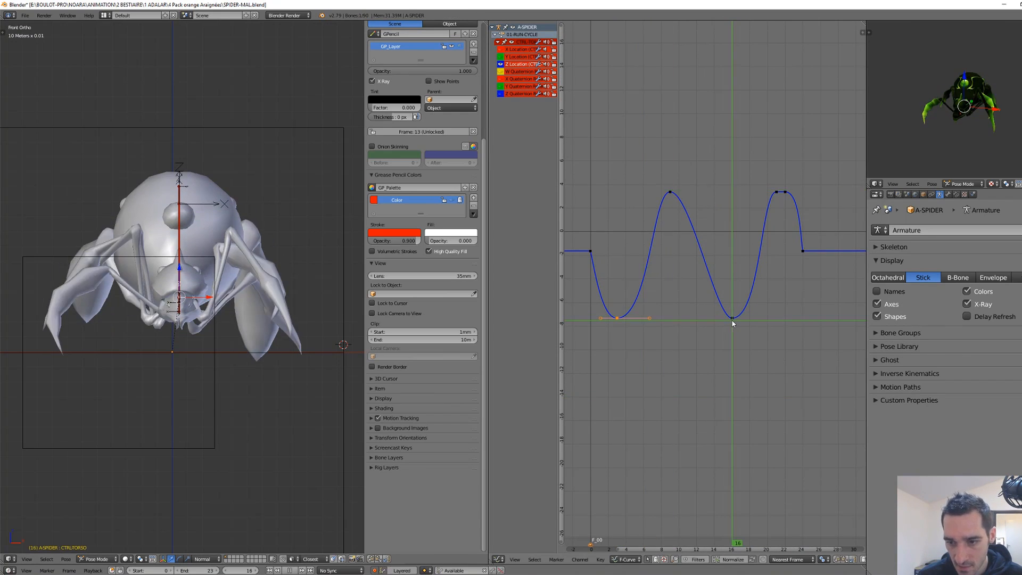
pyautogui.click(780, 197)
pyautogui.keyDown('shift'); pyautogui.rightClick(592, 255); pyautogui.keyUp('shift')
pyautogui.press('g')
pyautogui.press('y')
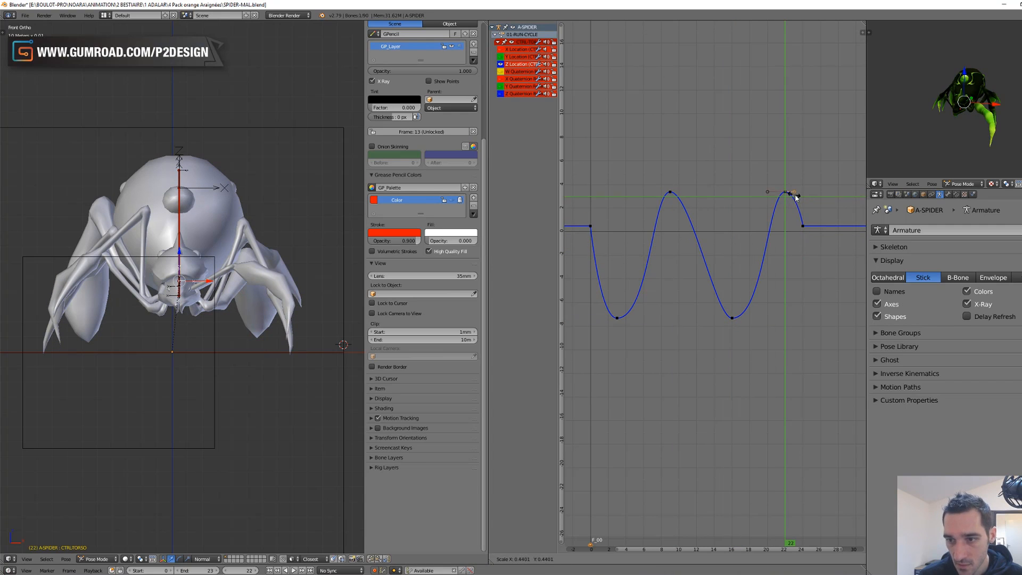
pyautogui.click(796, 198)
# Scrub and play back the cycle from several angles to examine the torso's up-and-down motion.
pyautogui.rightClick(715, 320)
pyautogui.moveTo(796, 199); pyautogui.dragTo(591, 265)
pyautogui.rightClick(803, 228)
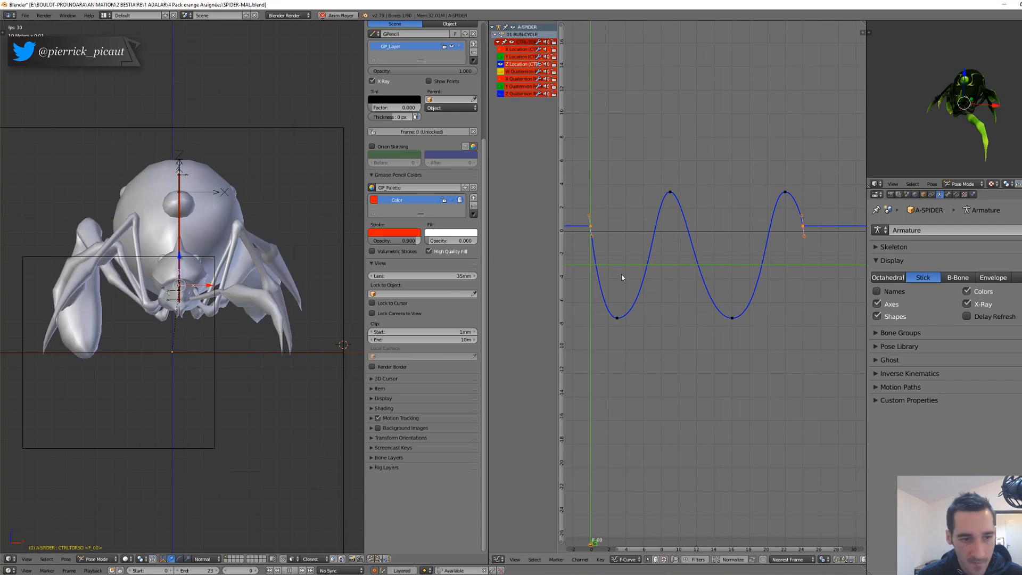
pyautogui.hotkey('alt', 'a')
pyautogui.moveTo(202, 256); pyautogui.dragTo(181, 261, button='middle')
pyautogui.hotkey('alt', 'a')
pyautogui.rightClick(618, 319)
pyautogui.keyDown('shift'); pyautogui.rightClick(732, 319); pyautogui.keyUp('shift')
pyautogui.rightClick(803, 227)
pyautogui.hotkey('alt', 'a')
pyautogui.scroll(3, 202, 266)
pyautogui.hotkey('alt', 'a')
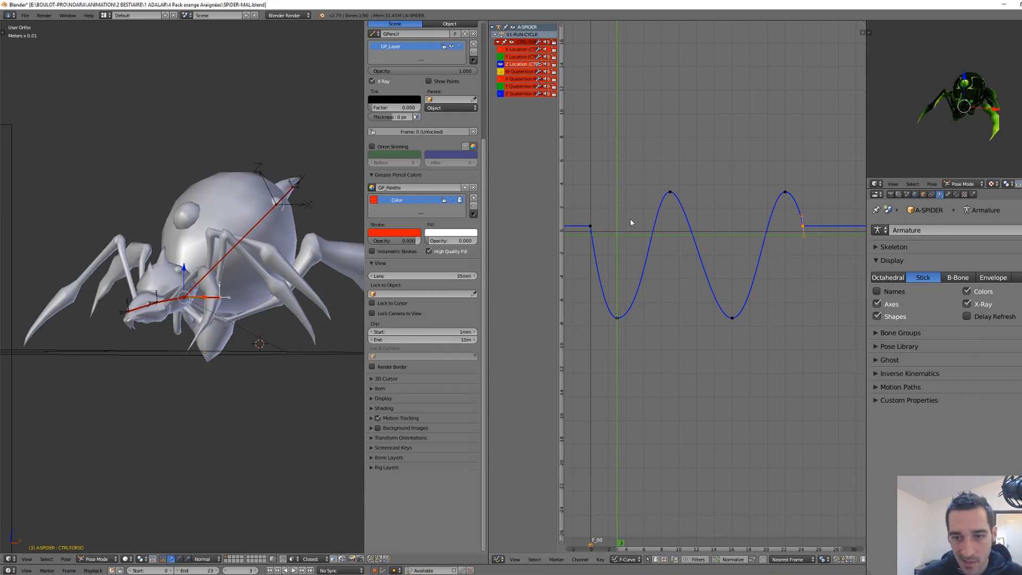
# Select all keys of the torso's Z Location curve and scale their values vertically.
pyautogui.press('a')
pyautogui.press('a')
pyautogui.click(590, 255)
pyautogui.hotkey('alt', 'a')
pyautogui.press('s')
pyautogui.press('y')
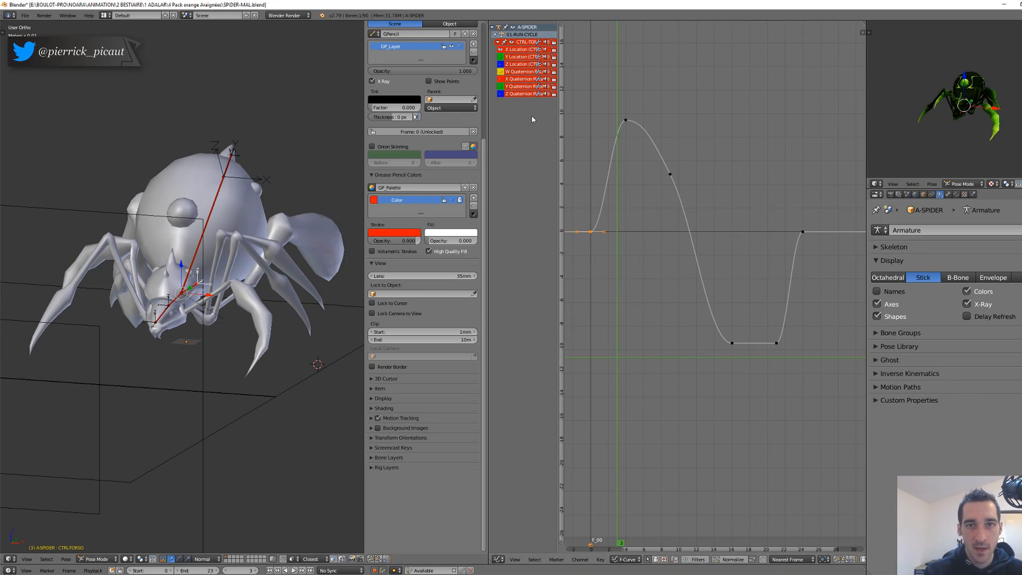
# Isolate the torso's X Location curve and move its peak key to frame 5.
pyautogui.click(545, 50)
pyautogui.moveTo(639, 213); pyautogui.dragTo(648, 212, button='middle')
pyautogui.press('KP_1')
pyautogui.moveTo(602, 187); pyautogui.dragTo(647, 187)
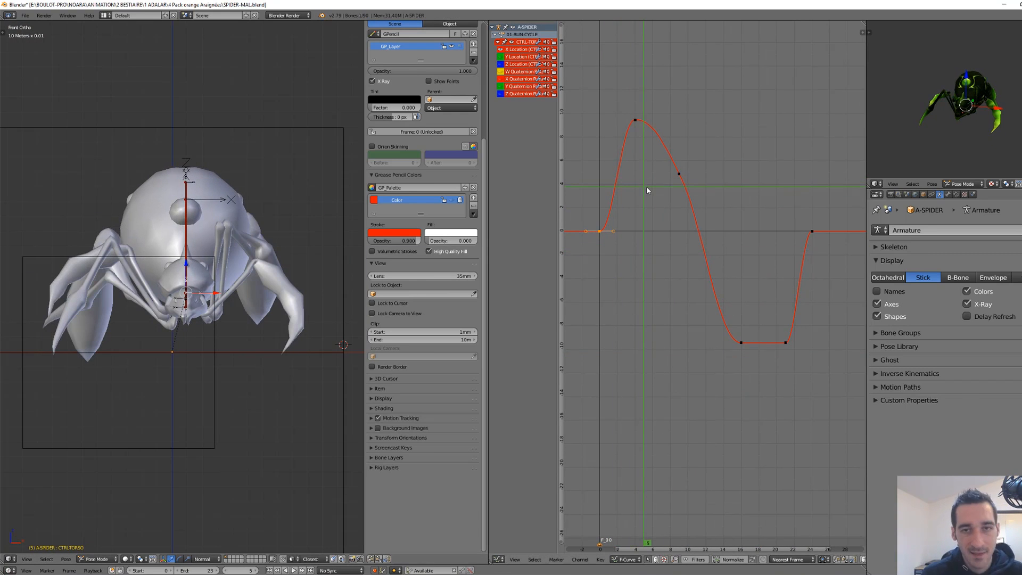
# Lower the torso's X Location key at frame 9 to about 2, and scrub through the result.
pyautogui.click(679, 153)
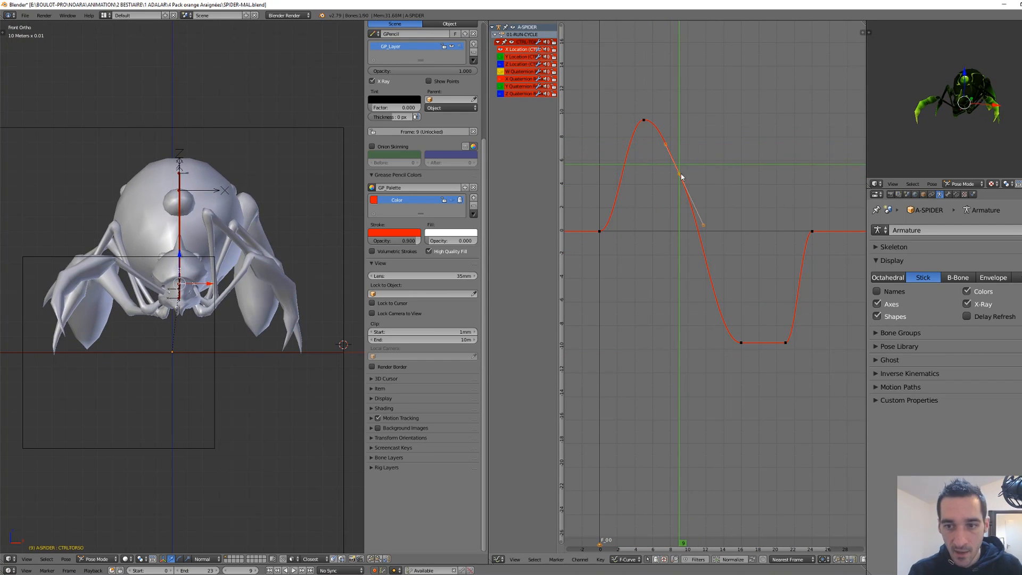
pyautogui.hotkey('alt', 'a')
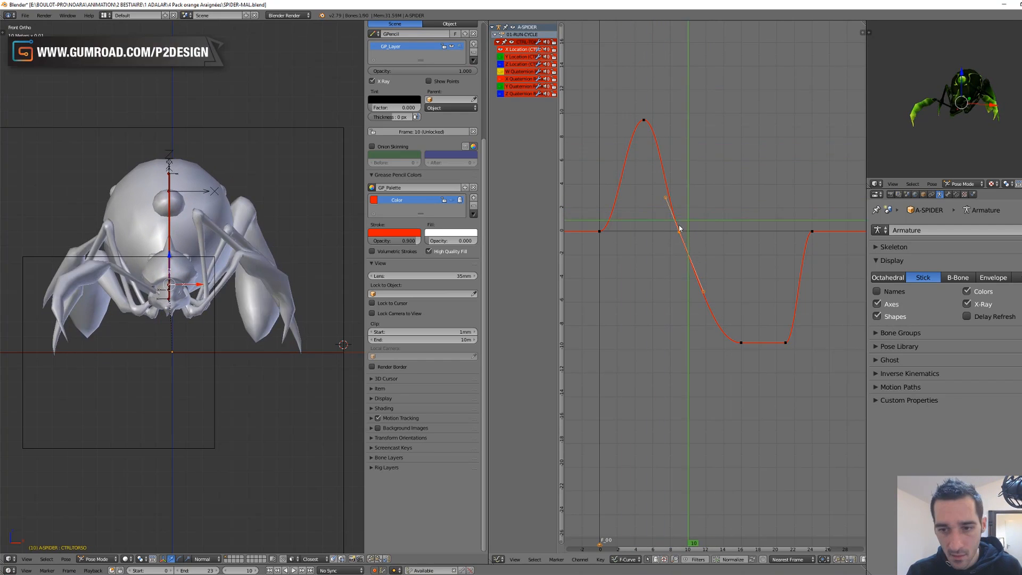
pyautogui.moveTo(696, 216); pyautogui.dragTo(644, 241)
# Reshape the torso's X Location curve into a smooth wave peaking at frame 6 and bottoming at frame 18, deleting the intermediate keys.
pyautogui.rightClick(644, 120)
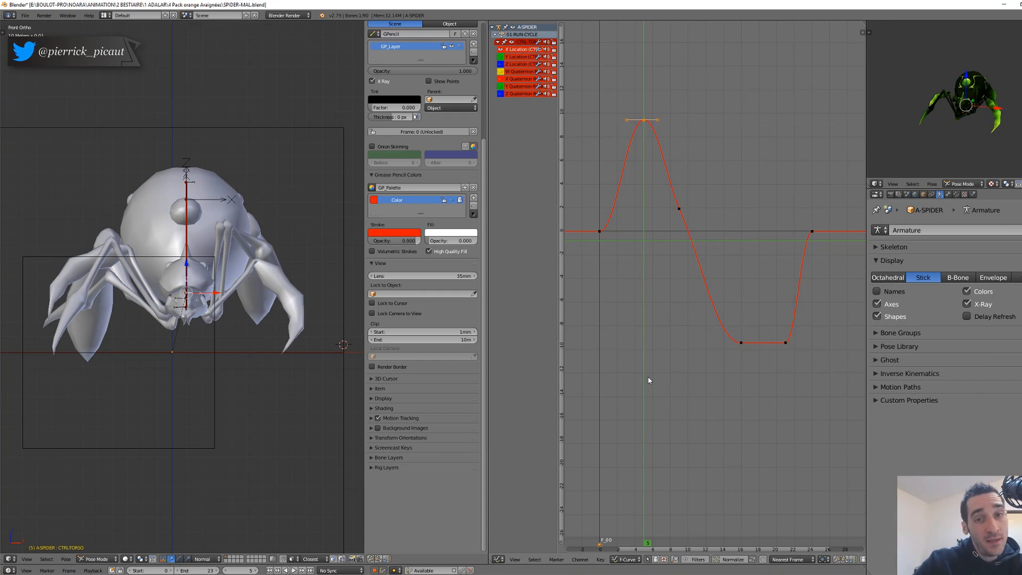
pyautogui.hotkey('alt', 'a')
pyautogui.click(748, 360)
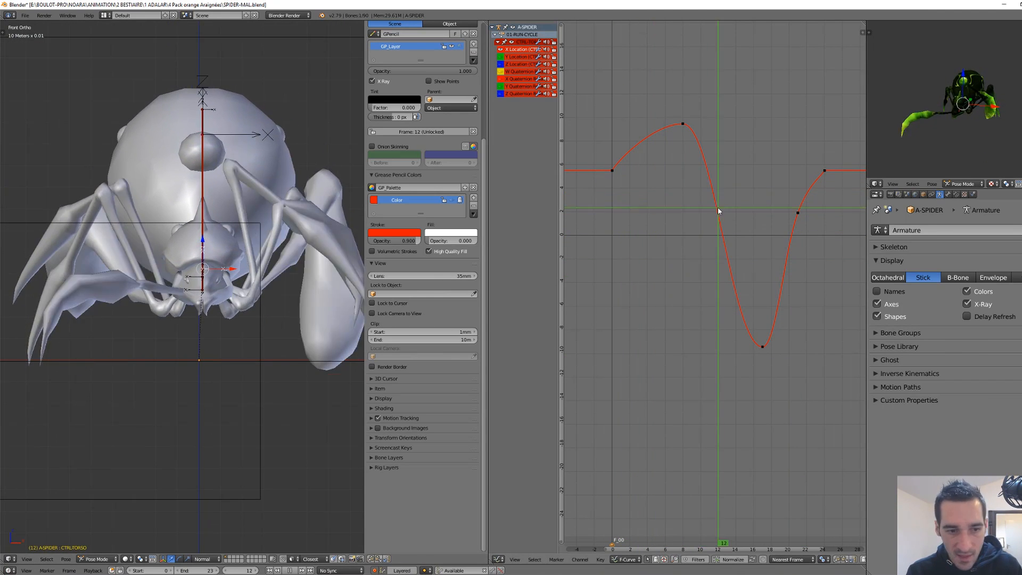
pyautogui.press('x')
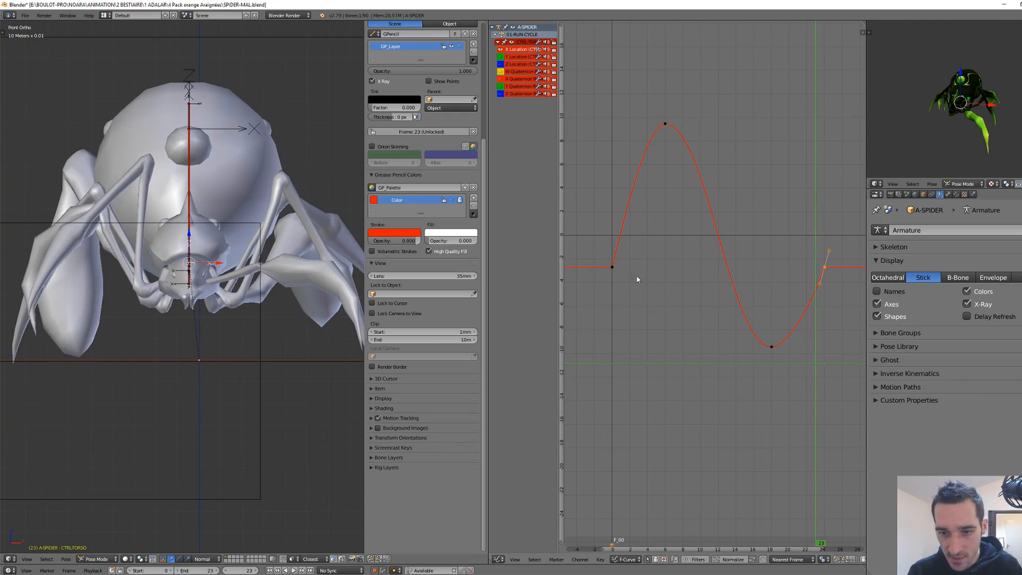
pyautogui.moveTo(803, 261); pyautogui.dragTo(793, 271, button='middle')
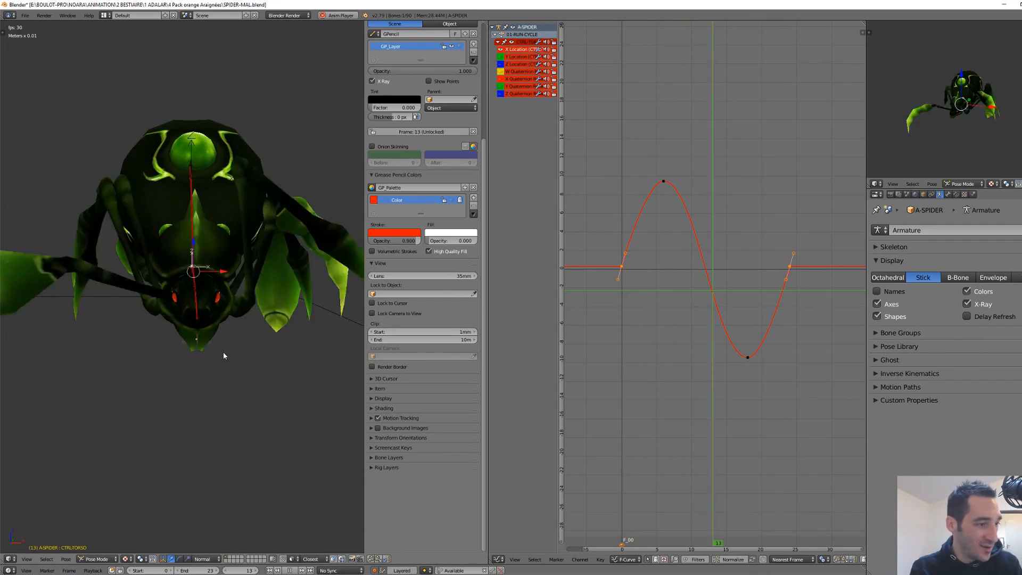
# Check the torso's motion from the side view and scrub through the cycle.
pyautogui.press('KP_3')
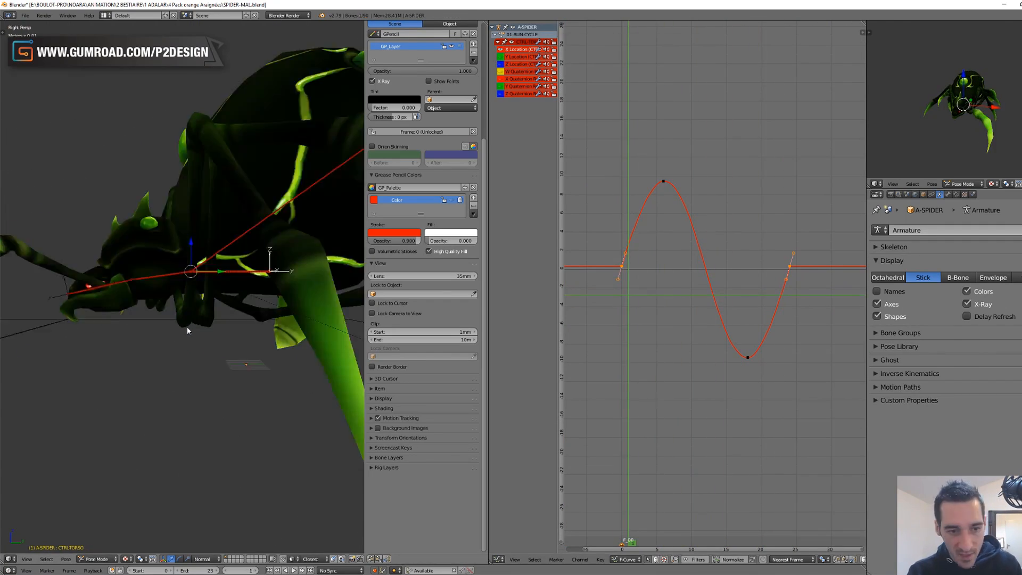
pyautogui.click(723, 315)
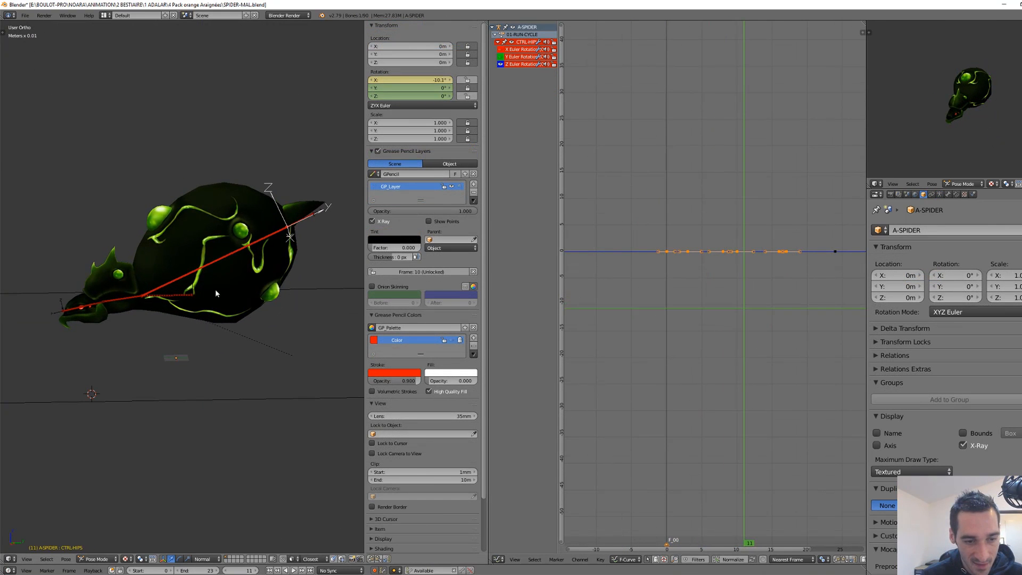
# Shape the hips' Z Euler Rotation curve into a double wave peaking at frames 4 and 16 and dipping at frames 10 and 22.
pyautogui.moveTo(215, 294); pyautogui.dragTo(300, 345, button='middle')
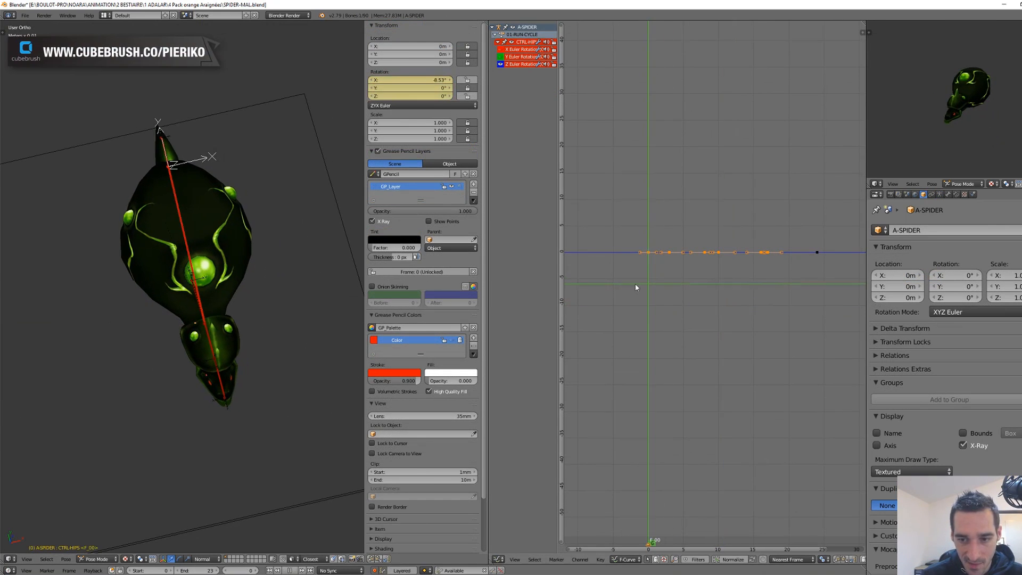
pyautogui.hotkey('alt', 'a')
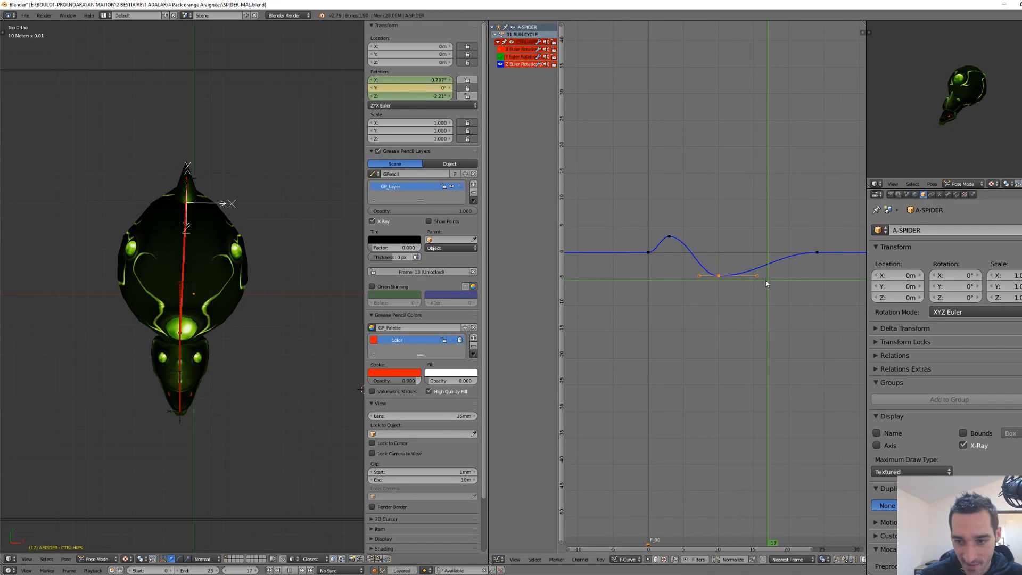
pyautogui.click(765, 256)
pyautogui.hotkey('alt', 'a')
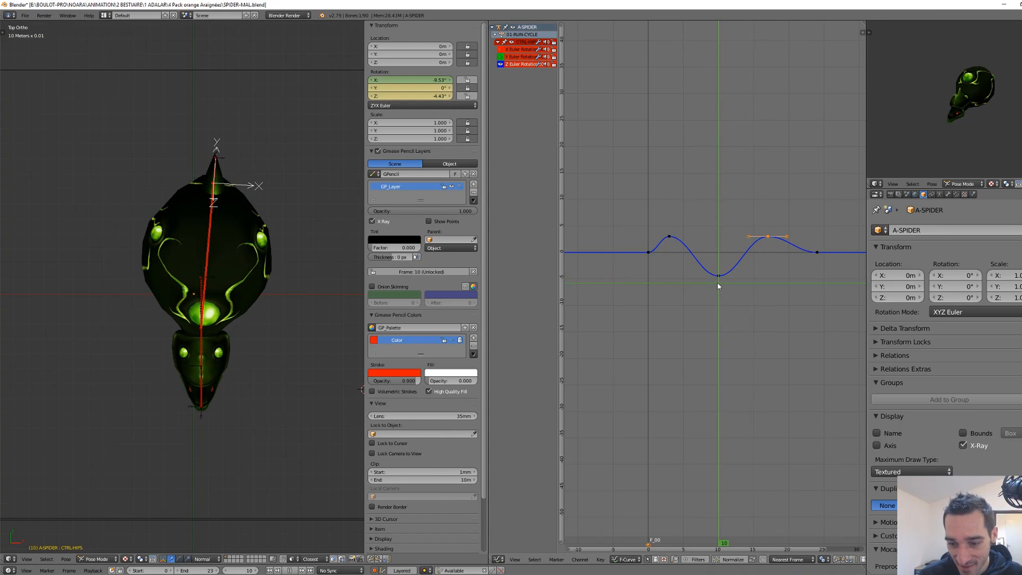
pyautogui.rightClick(717, 280)
pyautogui.click(763, 263)
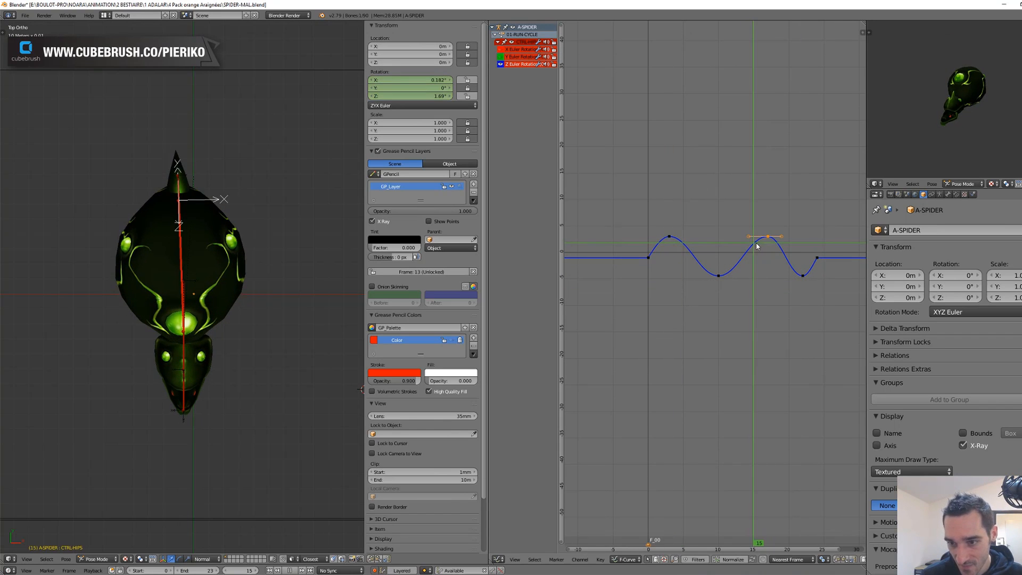
pyautogui.click(680, 241)
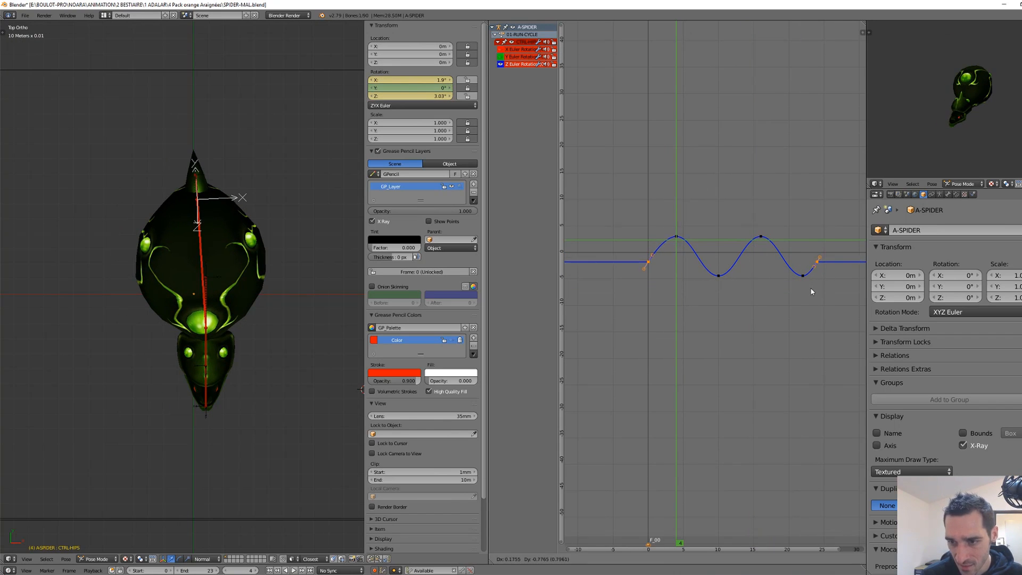
pyautogui.click(687, 342)
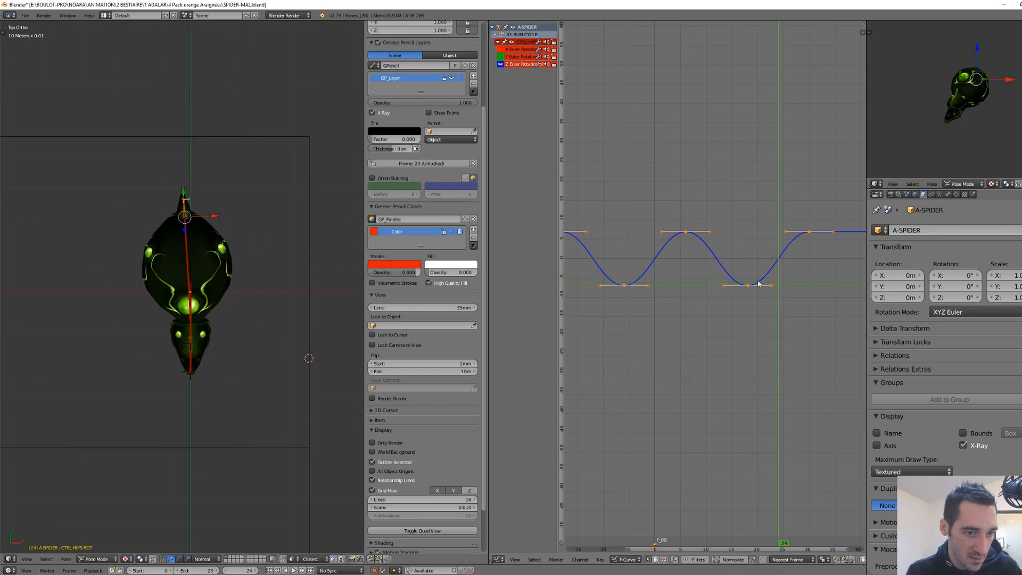
# Play back the hips rotation controller's Z rotation wave from above.
pyautogui.hotkey('alt', 'a')
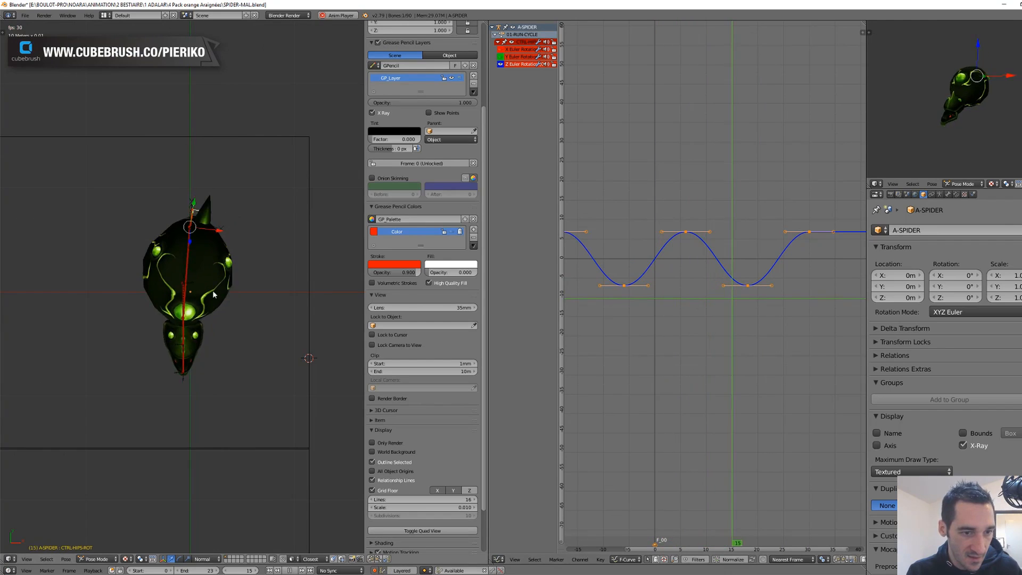
pyautogui.scroll(3, 224, 298)
pyautogui.scroll(-2, 237, 291)
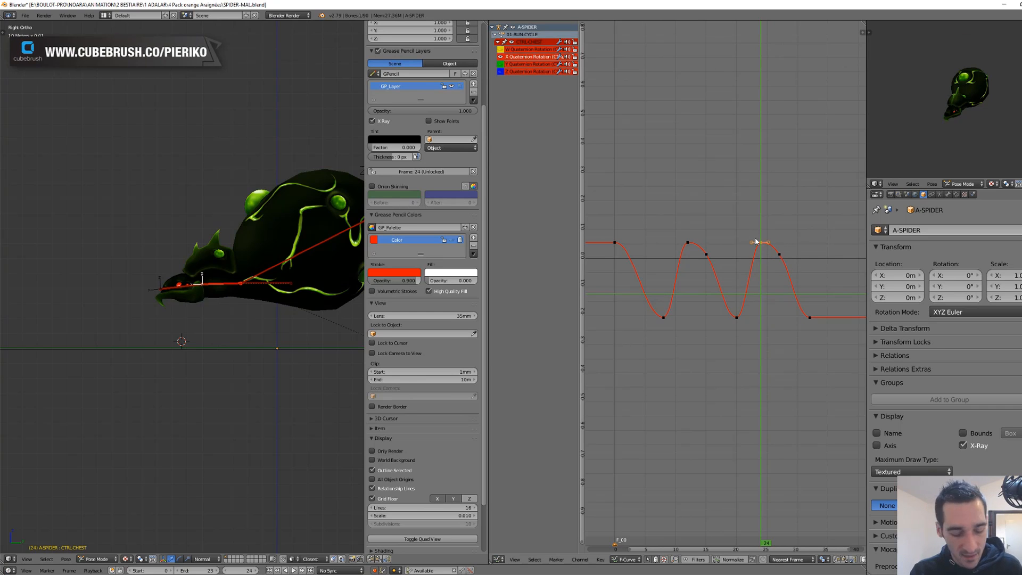
# Make the chest's X Quaternion Rotation curve loop by copying the frame 27 key to frame 3 and removing keys past frame 24, and play it.
pyautogui.press('v')
pyautogui.click(757, 210)
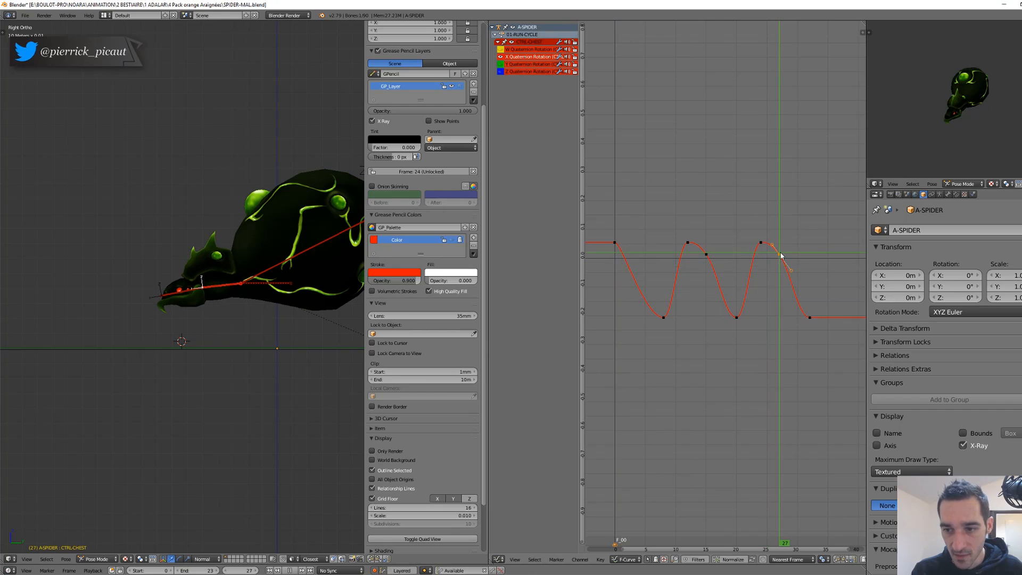
pyautogui.click(628, 279)
pyautogui.hotkey('alt', 'a')
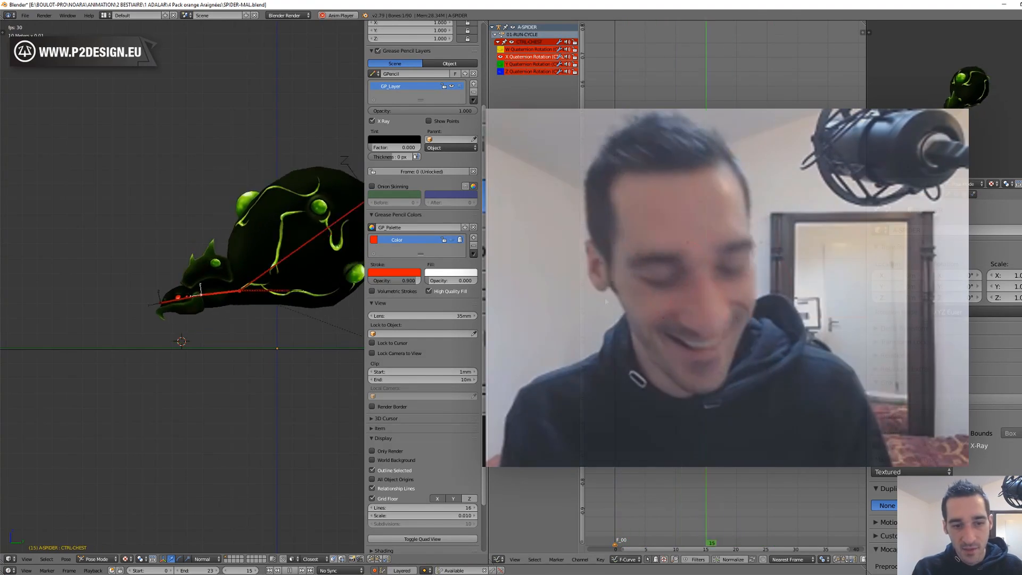
pyautogui.hotkey('alt', 'a')
pyautogui.moveTo(759, 283); pyautogui.dragTo(762, 280)
pyautogui.press('a')
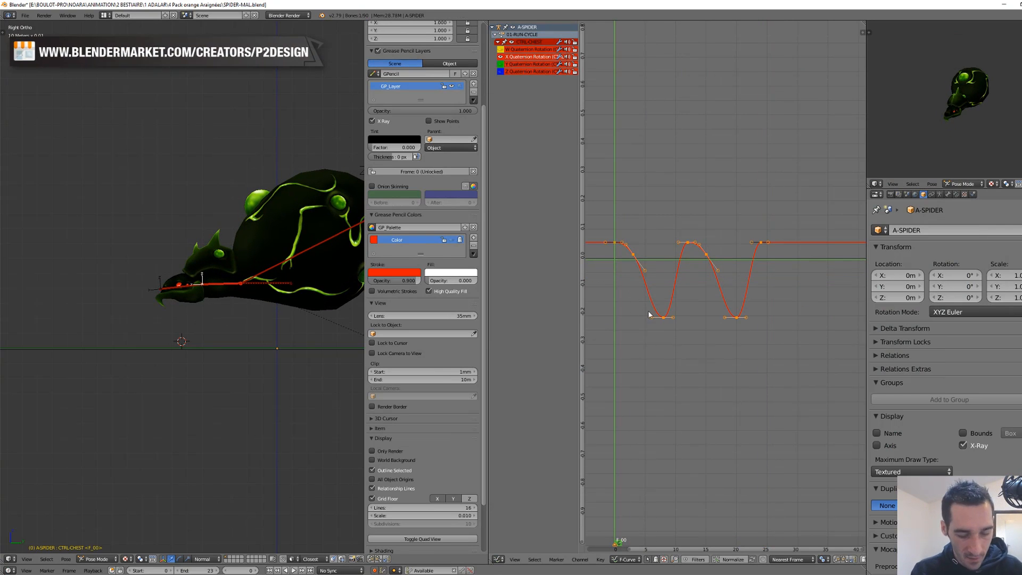
pyautogui.hotkey('alt', 'a')
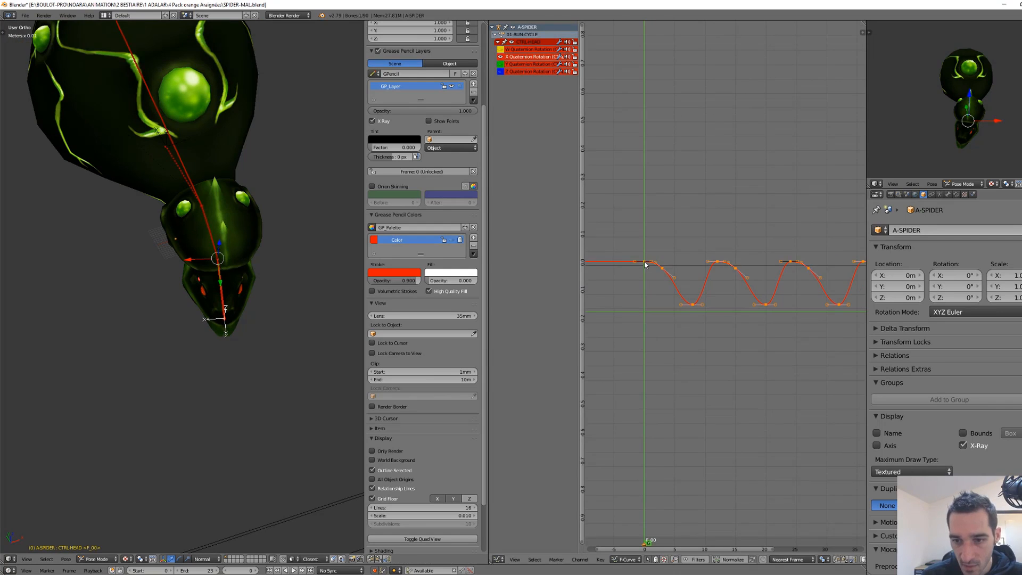
# Shift all keys of the head's X Quaternion Rotation curve about nine frames earlier and play it from the side.
pyautogui.click(658, 272)
pyautogui.hotkey('alt', 'a')
pyautogui.moveTo(320, 341); pyautogui.dragTo(202, 298, button='middle')
pyautogui.scroll(-4, 254, 345)
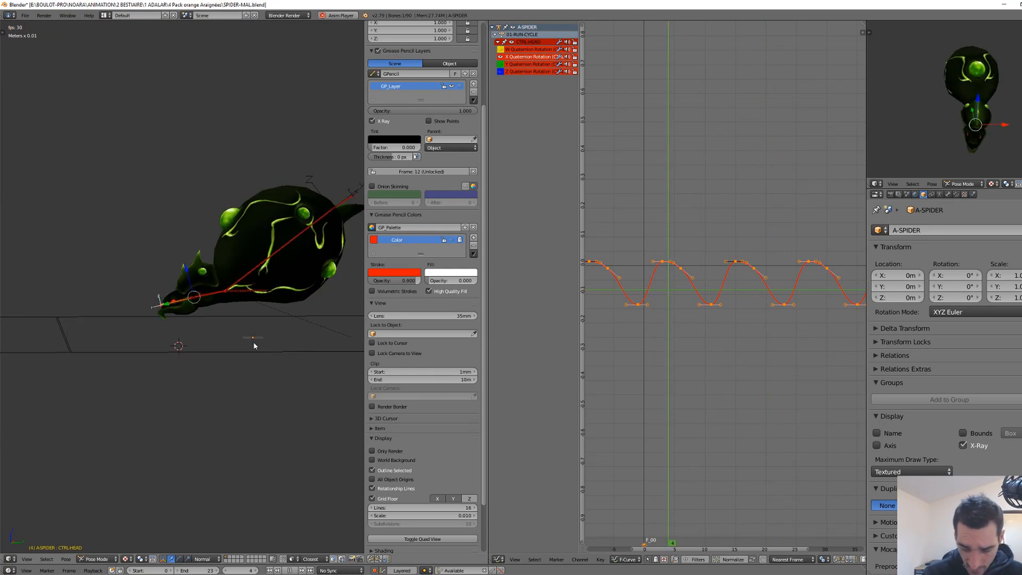
pyautogui.press('KP_3')
pyautogui.scroll(4, 146, 285)
# Insert keys on the head's X Quaternion Rotation curve at frames 0 and 24, and remove the keys outside that range.
pyautogui.press('Escape')
pyautogui.press('i')
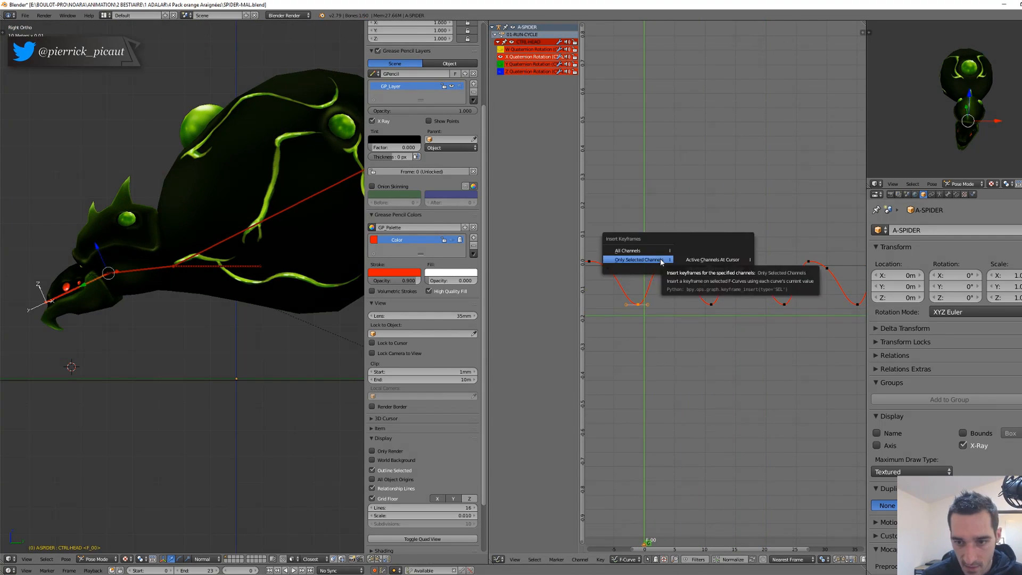
pyautogui.scroll(-4, 766, 282)
pyautogui.click(746, 290)
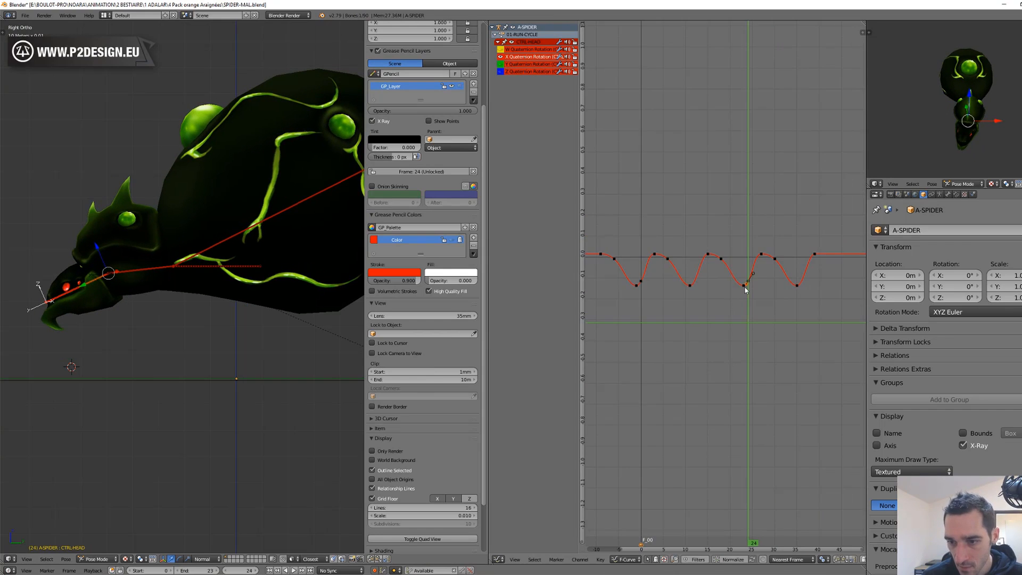
# Play back the head's motion in a perspective view and enlarge the 3D viewport.
pyautogui.moveTo(154, 299); pyautogui.dragTo(206, 337, button='middle')
pyautogui.hotkey('alt', 'a')
pyautogui.scroll(2, 197, 315)
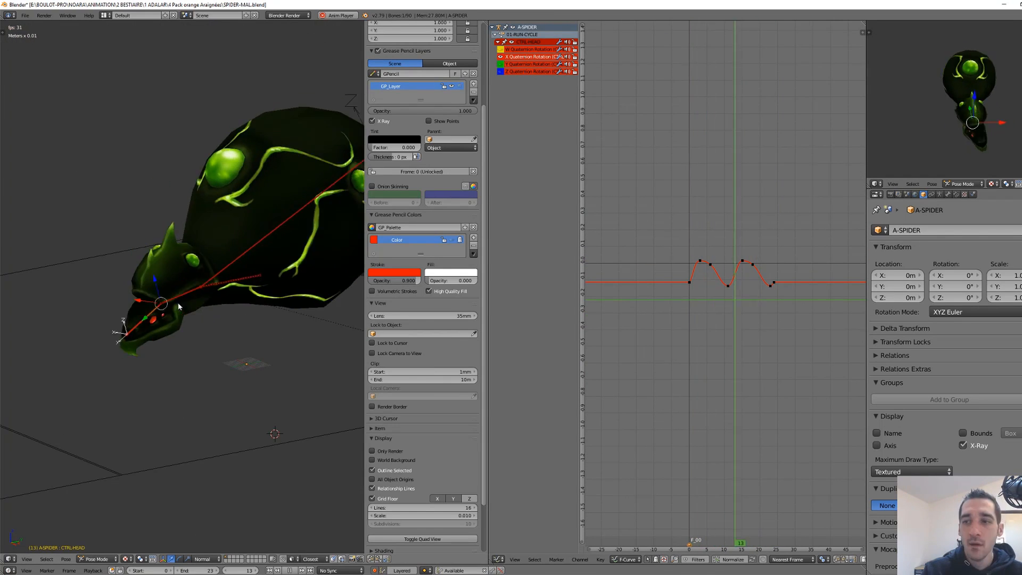
pyautogui.moveTo(192, 298); pyautogui.dragTo(255, 341, button='middle')
pyautogui.press('Escape')
pyautogui.click(722, 301)
pyautogui.moveTo(489, 368); pyautogui.dragTo(542, 368)
pyautogui.moveTo(543, 368); pyautogui.dragTo(546, 368)
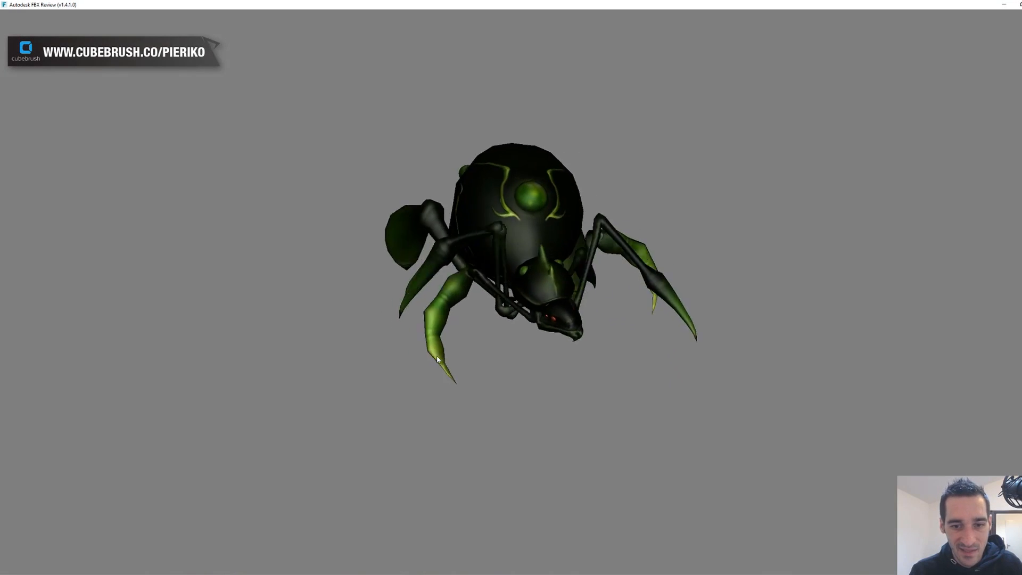
# Switch to Autodesk FBX Review and orbit around the exported spider run cycle as it plays.
pyautogui.moveTo(416, 358); pyautogui.dragTo(460, 351)
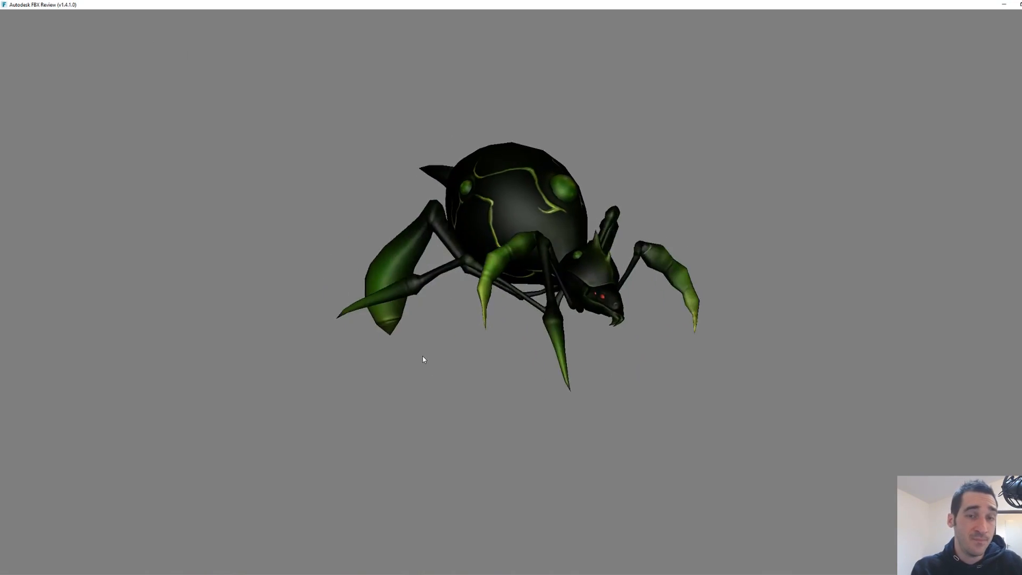
pyautogui.scroll(2, 600, 337)
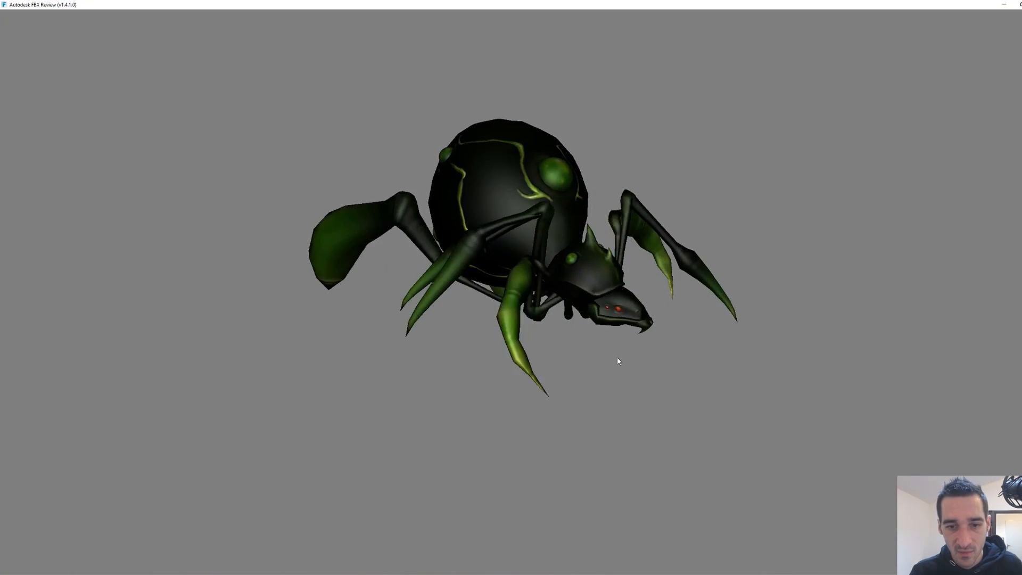
pyautogui.moveTo(631, 374); pyautogui.dragTo(549, 373)
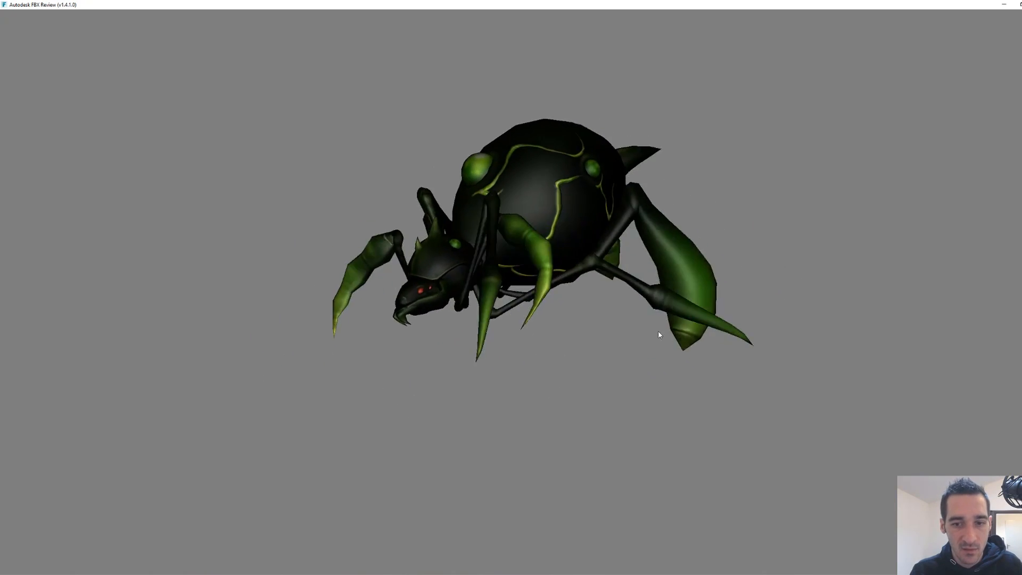
pyautogui.moveTo(504, 321); pyautogui.dragTo(641, 367)
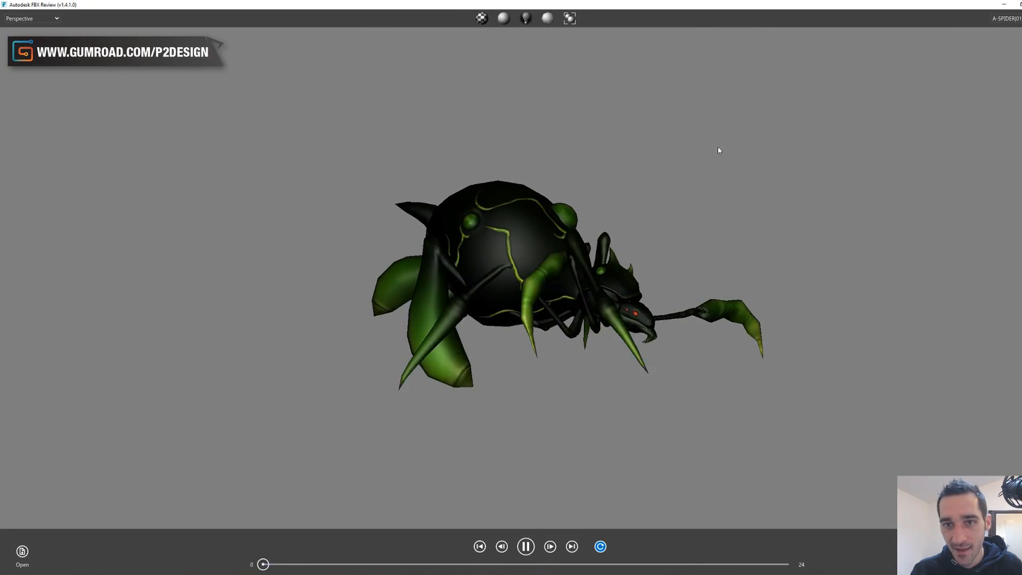
# Inspect the spider's mesh in wireframe from another side, restore the textured shading, and minimize the viewer.
pyautogui.click(548, 20)
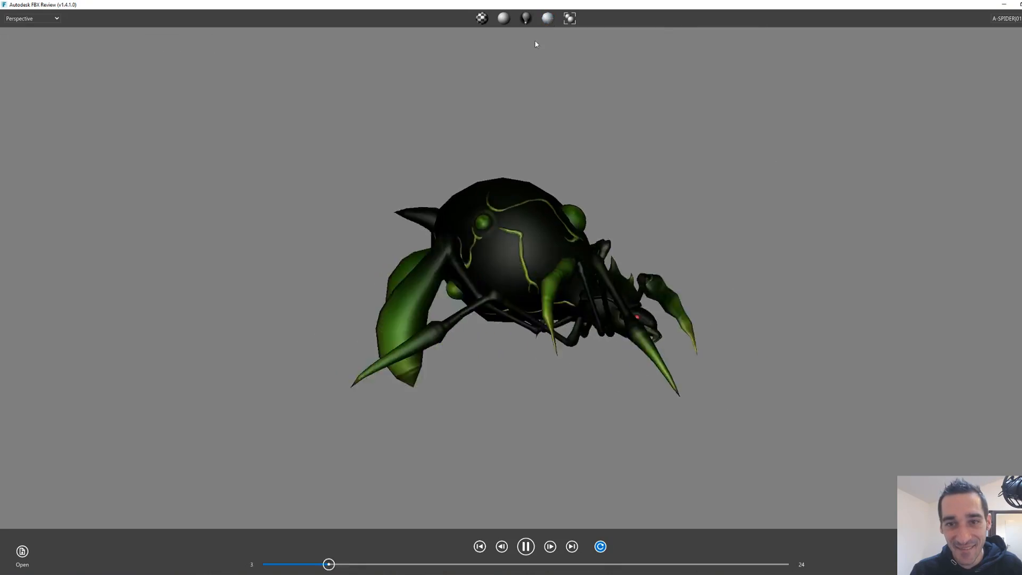
pyautogui.click(504, 18)
pyautogui.moveTo(829, 223); pyautogui.dragTo(576, 175)
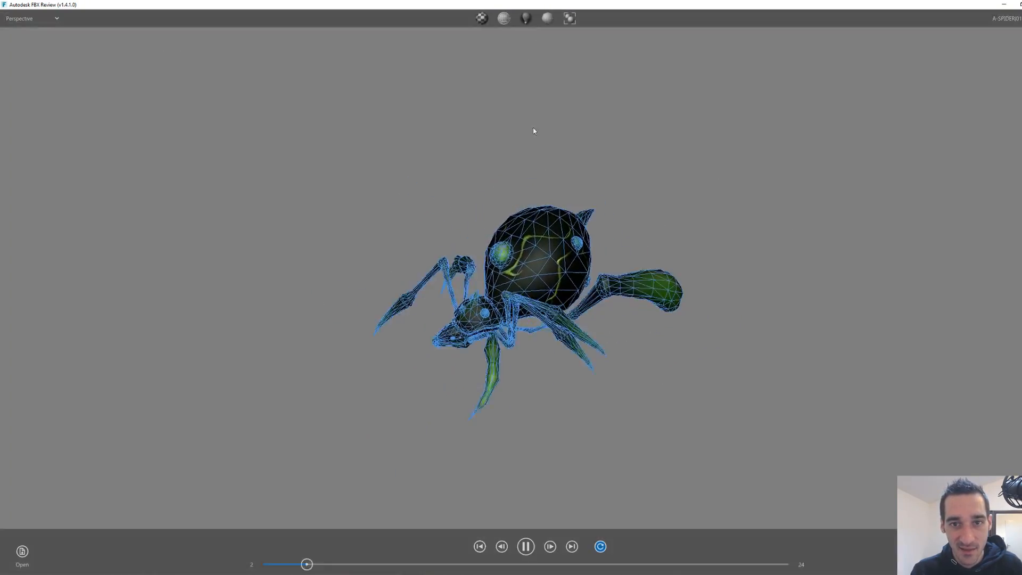
pyautogui.click(504, 18)
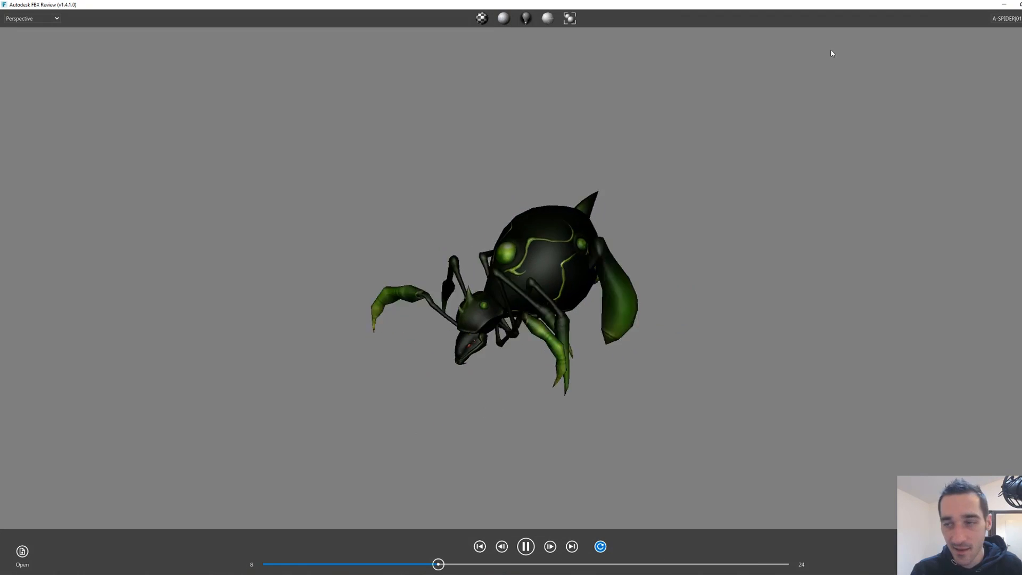
pyautogui.click(1006, 4)
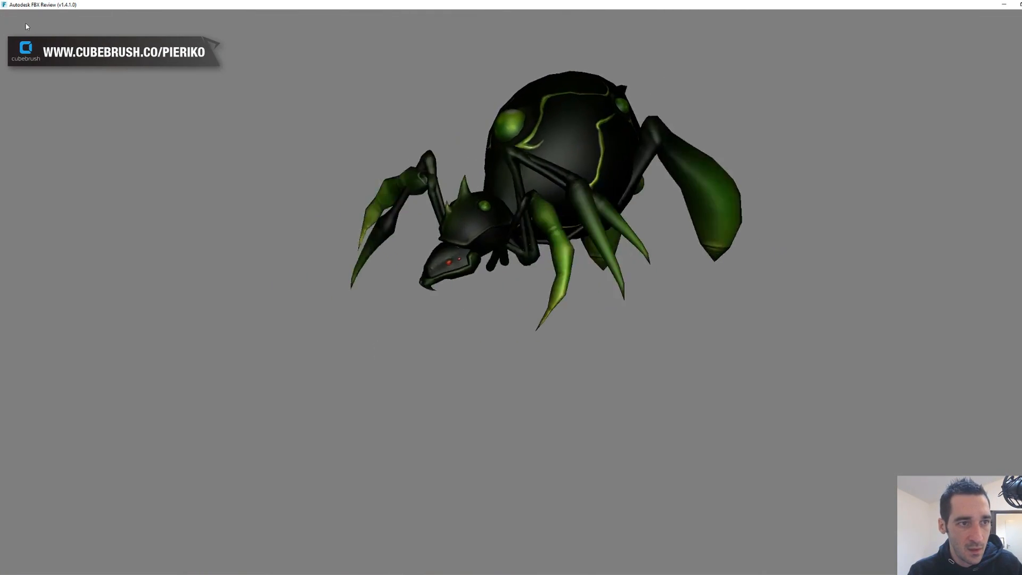
# Orbit the looping spider animation again and examine it with the wireframe overlay.
pyautogui.moveTo(378, 247); pyautogui.dragTo(636, 366)
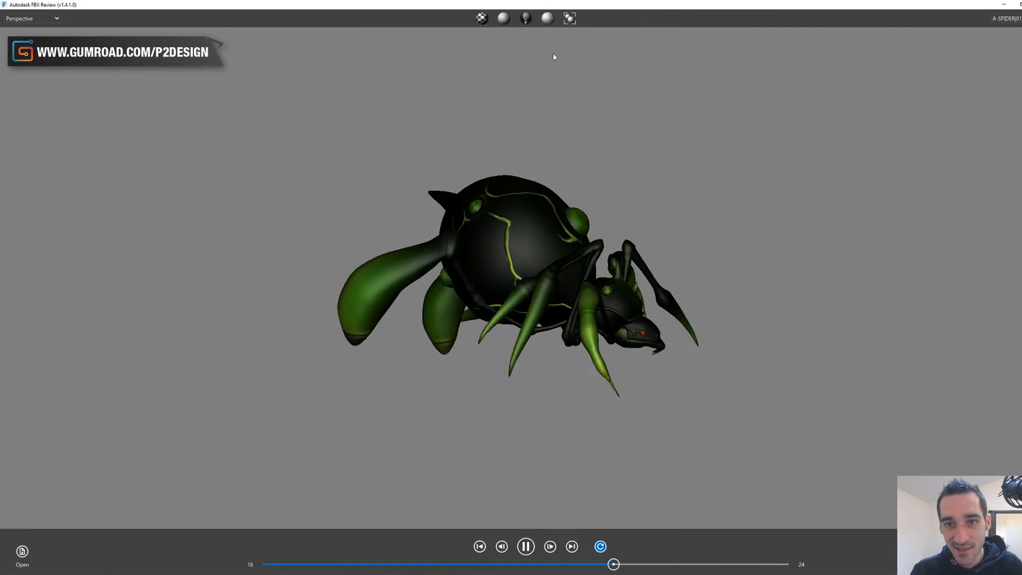
pyautogui.click(549, 19)
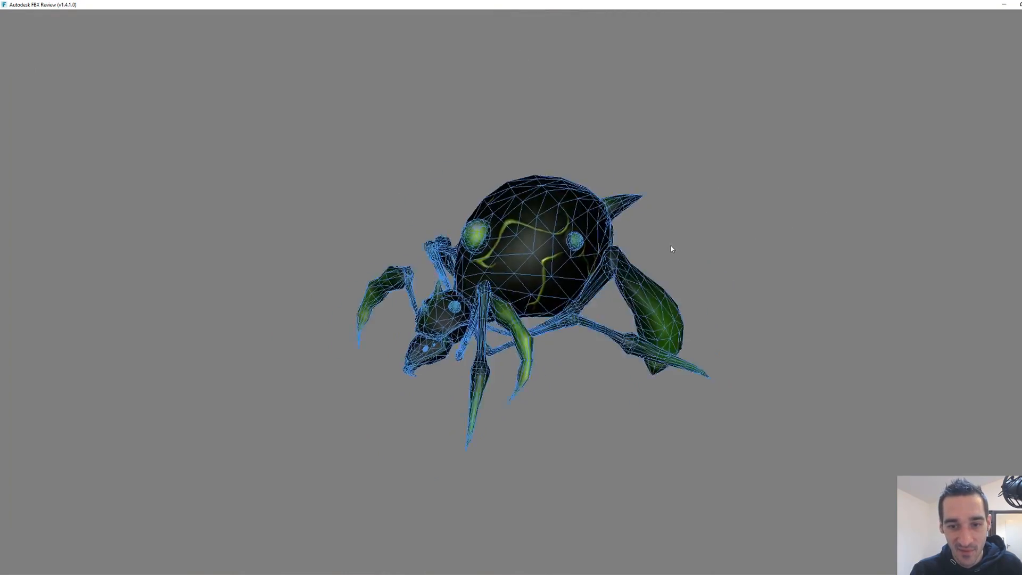
pyautogui.click(547, 18)
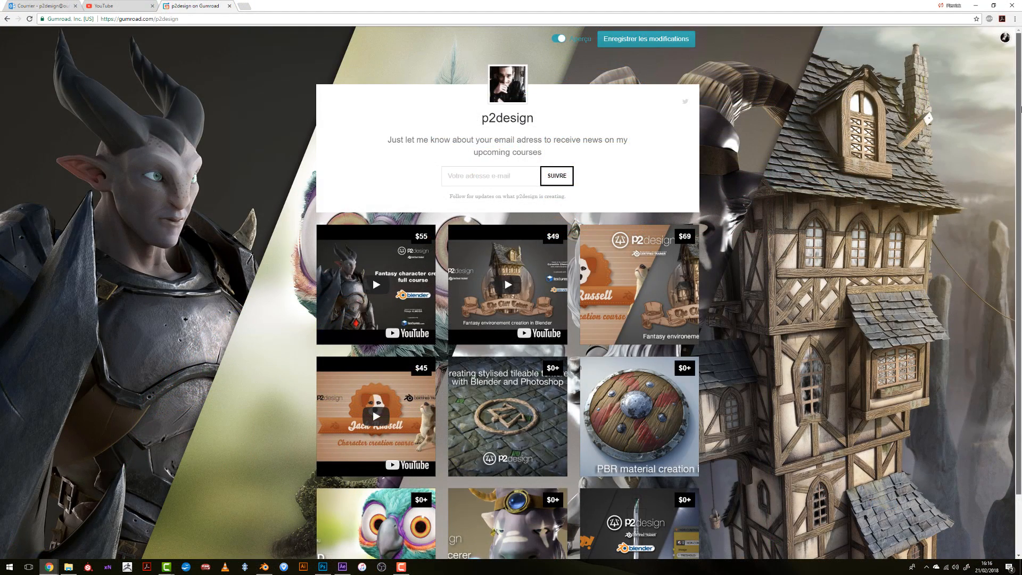
# Switch to the browser and look through the course thumbnails on the p2design Gumroad page.
pyautogui.moveTo(1021, 109); pyautogui.dragTo(1017, 178)
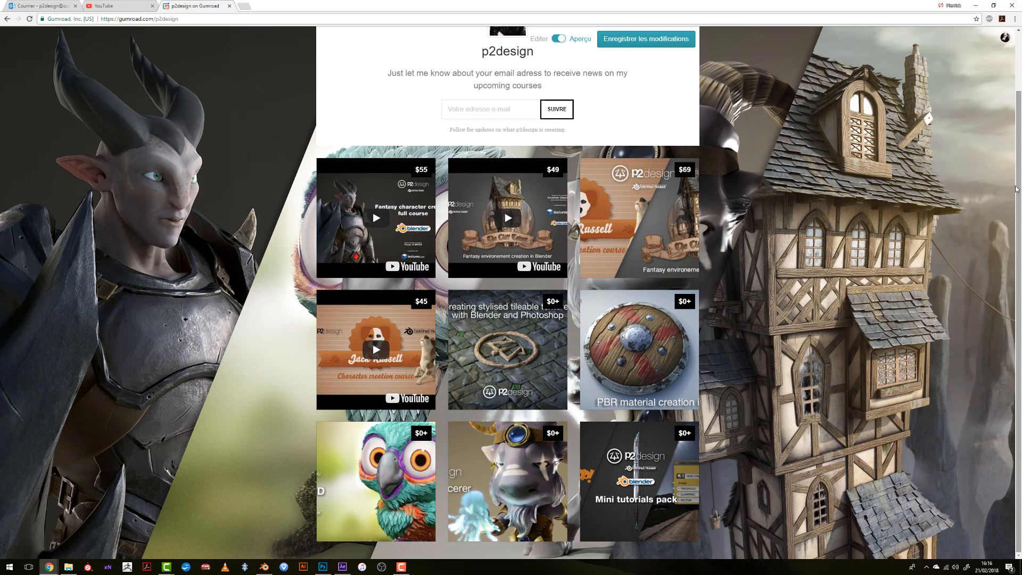
pyautogui.moveTo(1017, 189); pyautogui.dragTo(1020, 161)
pyautogui.scroll(1, 903, 144)
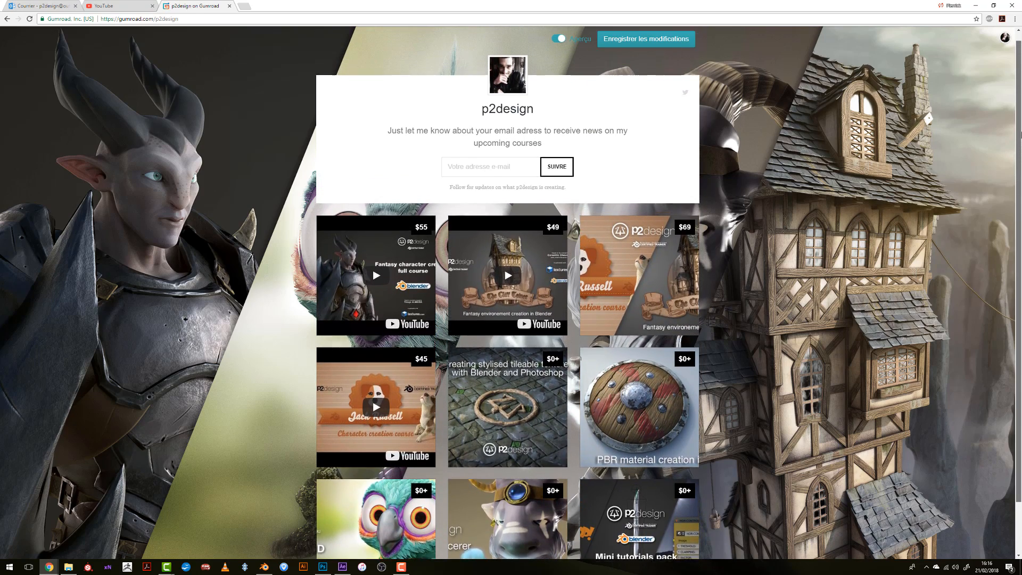